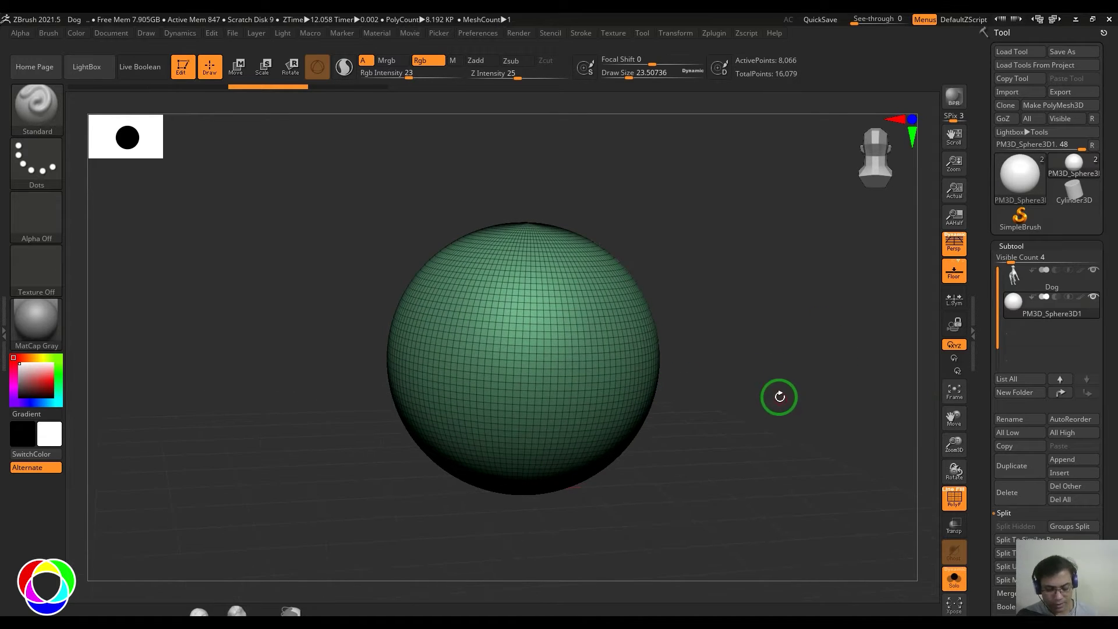
Step: Display the gizmo's Transform Type list for the sphere and locate the Inflate deformer
key(w)
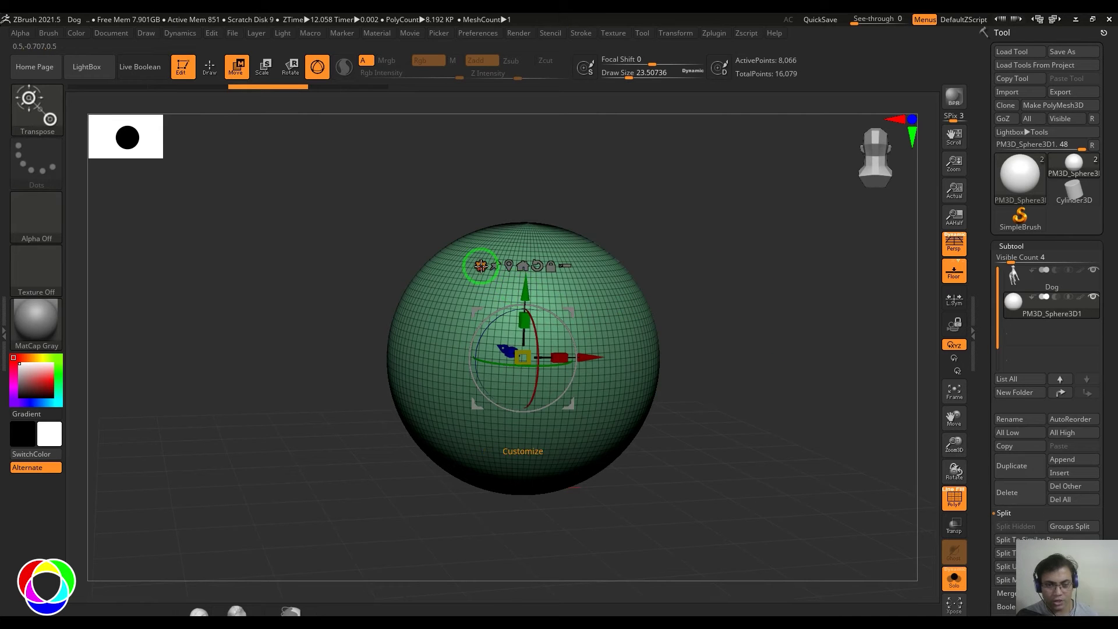
click(480, 265)
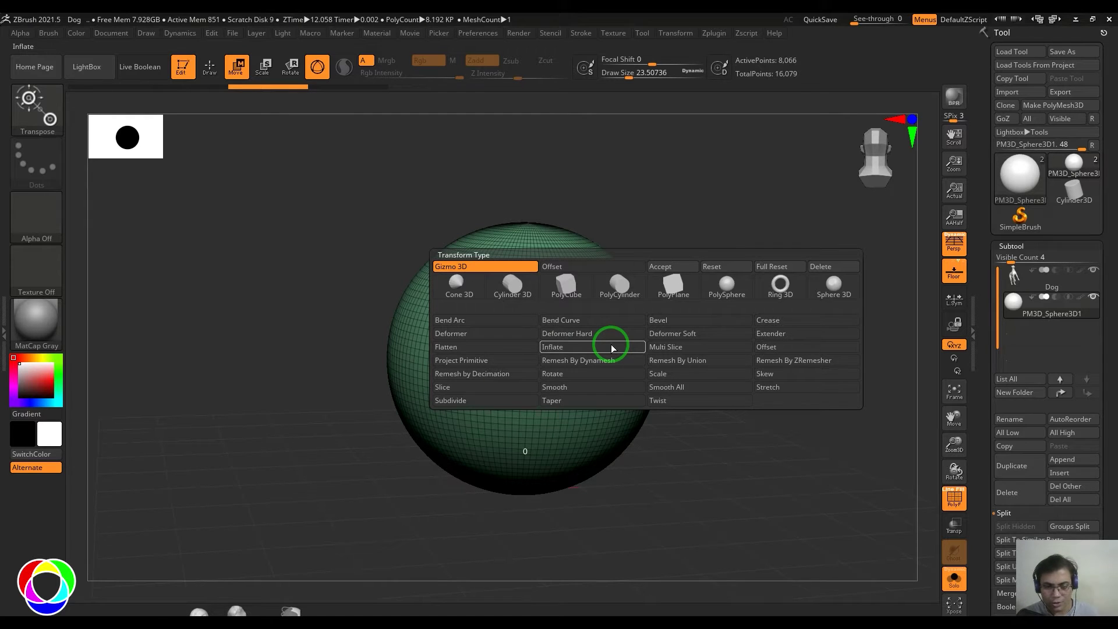
click(1022, 245)
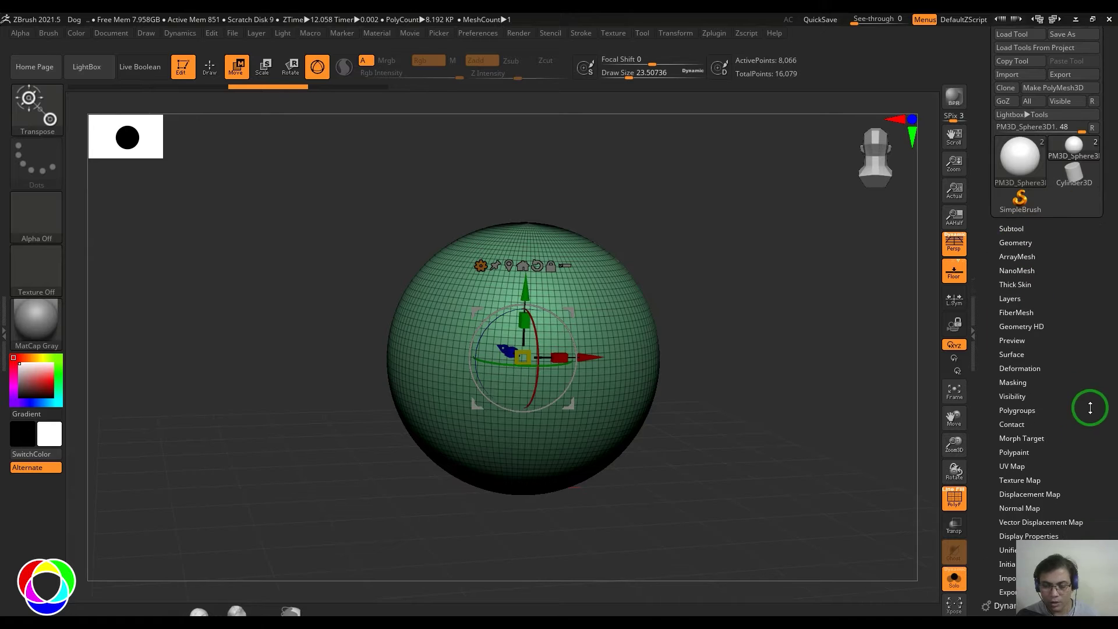
Step: Try inflating the whole sphere with the Inflate deformation, and undo it
click(1019, 270)
drag(1078, 250, 1083, 222)
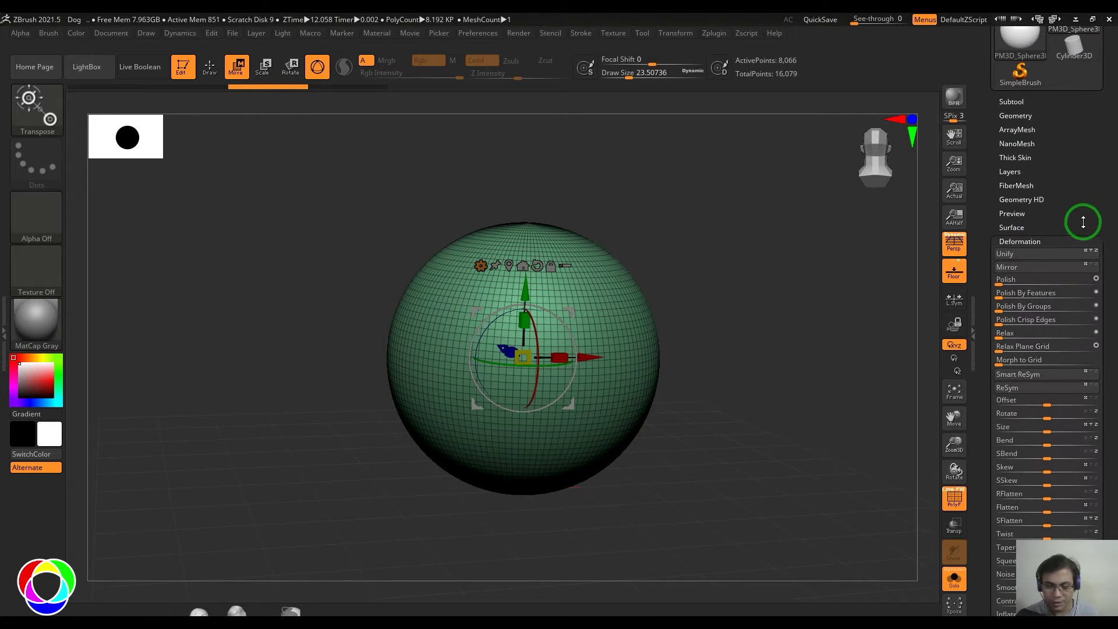
drag(1113, 340, 1101, 257)
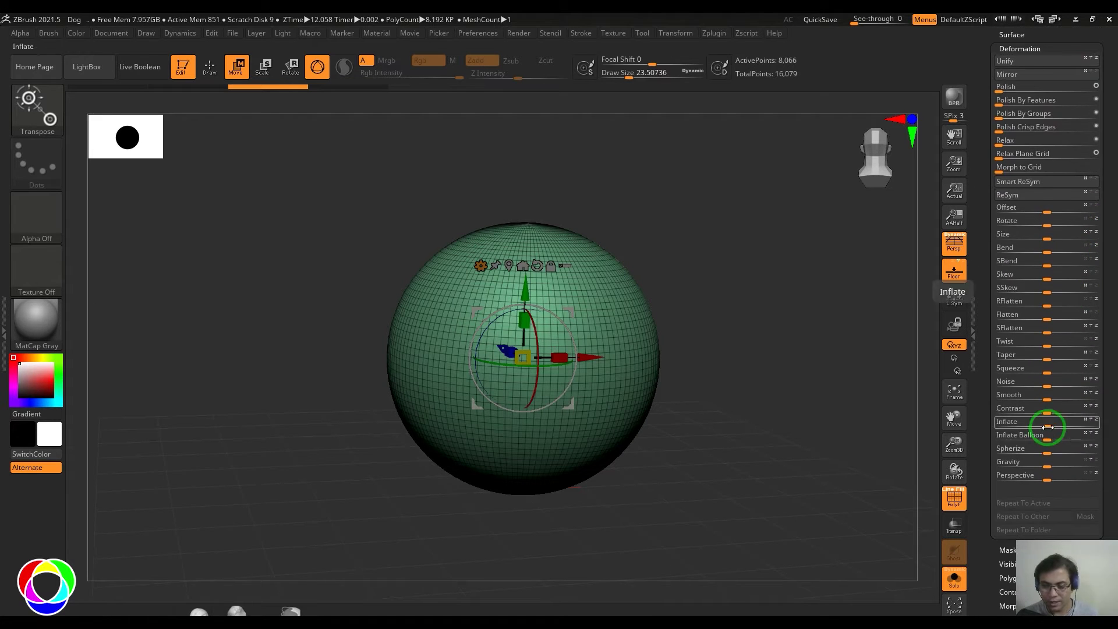
drag(1048, 430, 1100, 429)
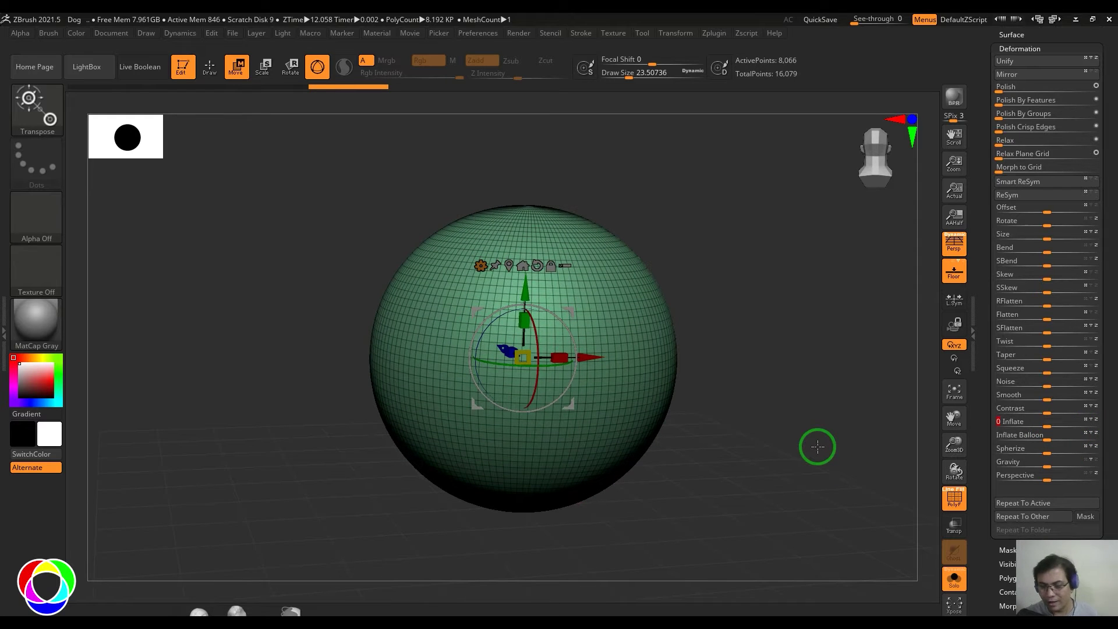
key(ctrl+z)
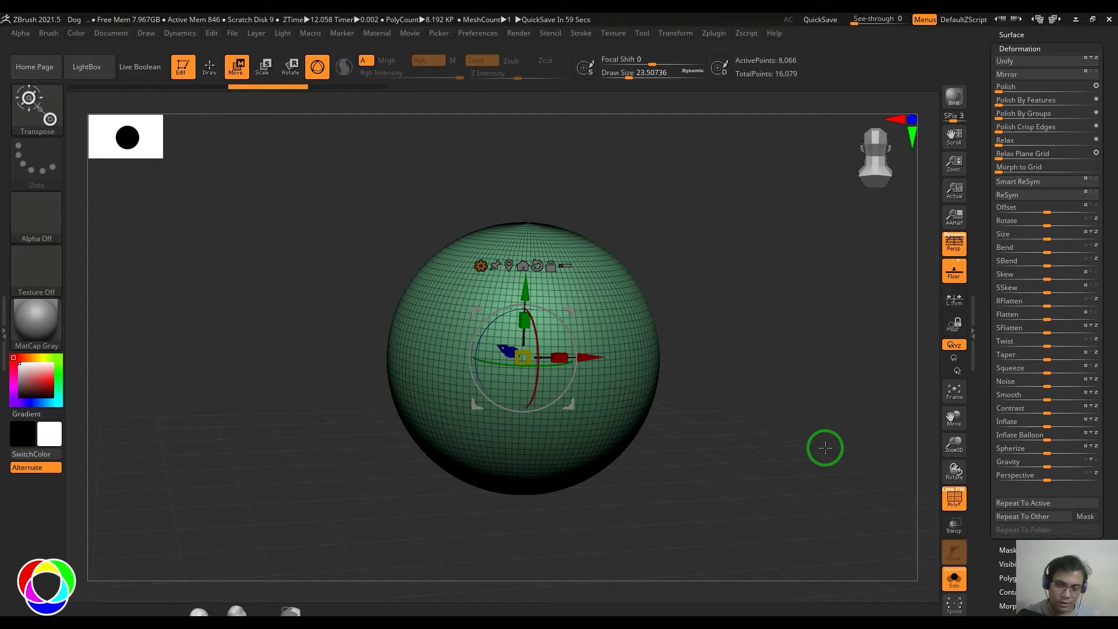
Step: Make the Dog subtool active with the Standard brush selected
drag(1113, 107, 1115, 160)
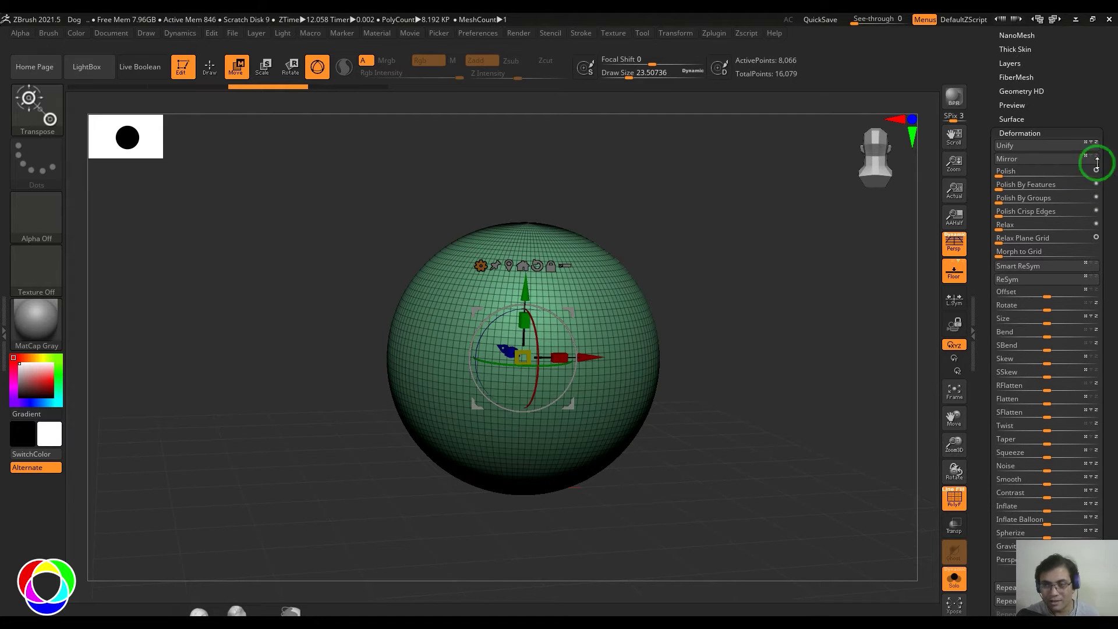
click(1033, 133)
scroll(1101, 154, up, 8)
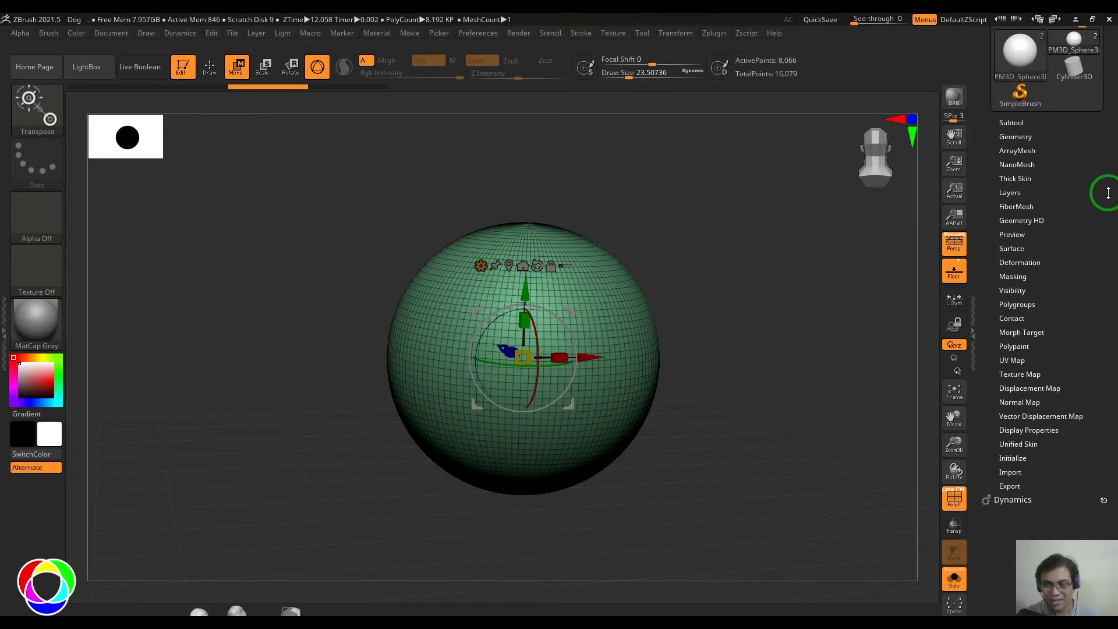
click(1016, 208)
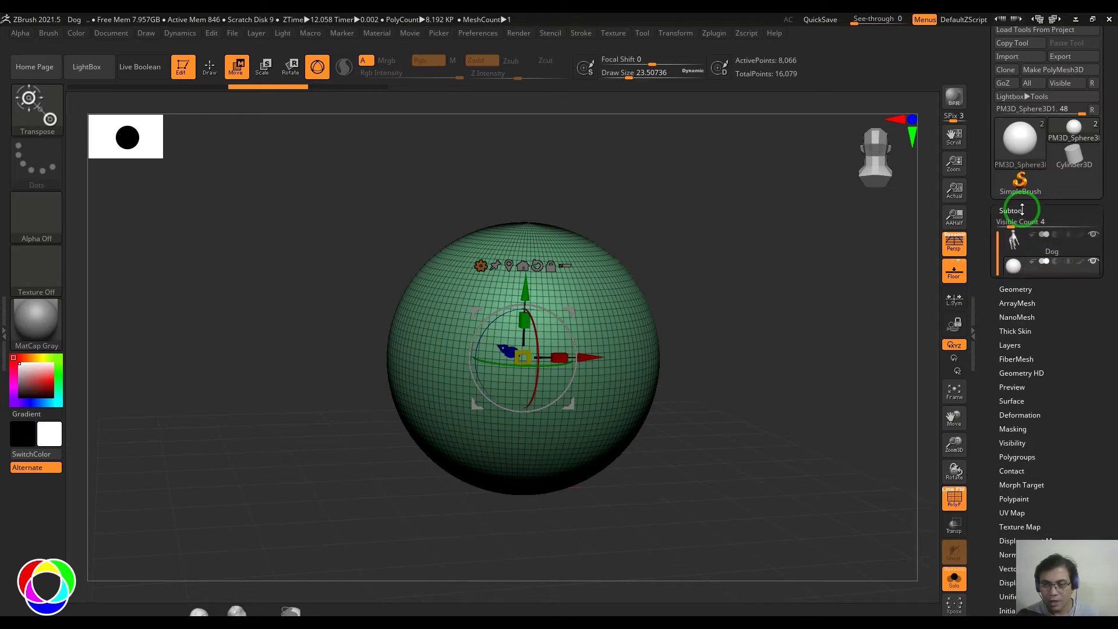
click(1013, 240)
drag(668, 373, 824, 361)
key(b)
key(s)
key(t)
key(f)
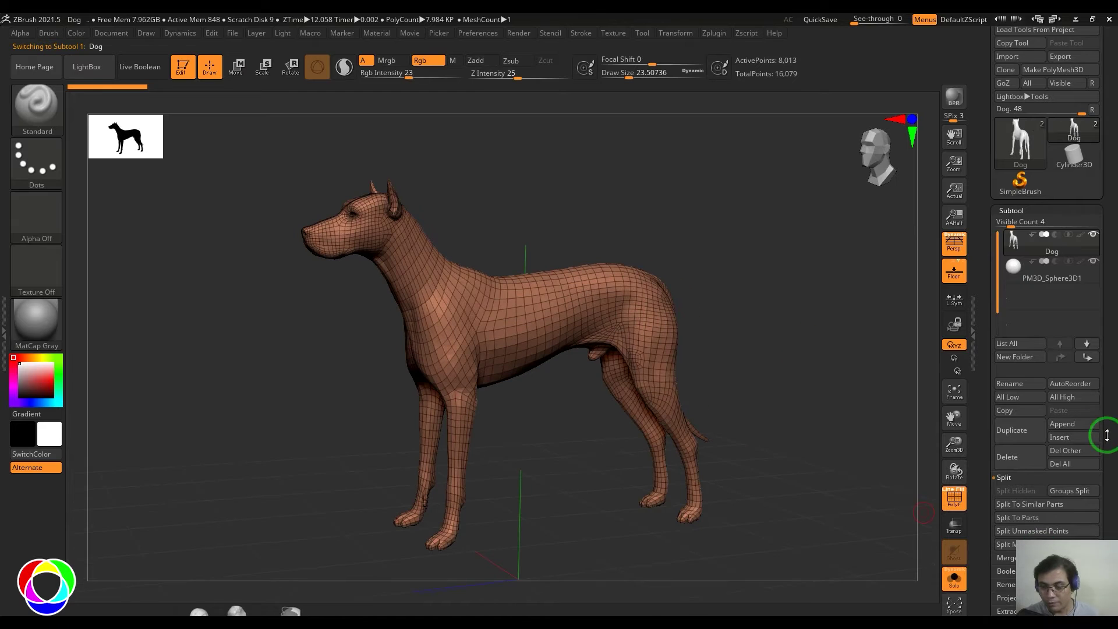
Step: Try inflating the whole dog with the Inflate deformation at two strengths, undoing each attempt
drag(1109, 438, 1112, 313)
click(1031, 317)
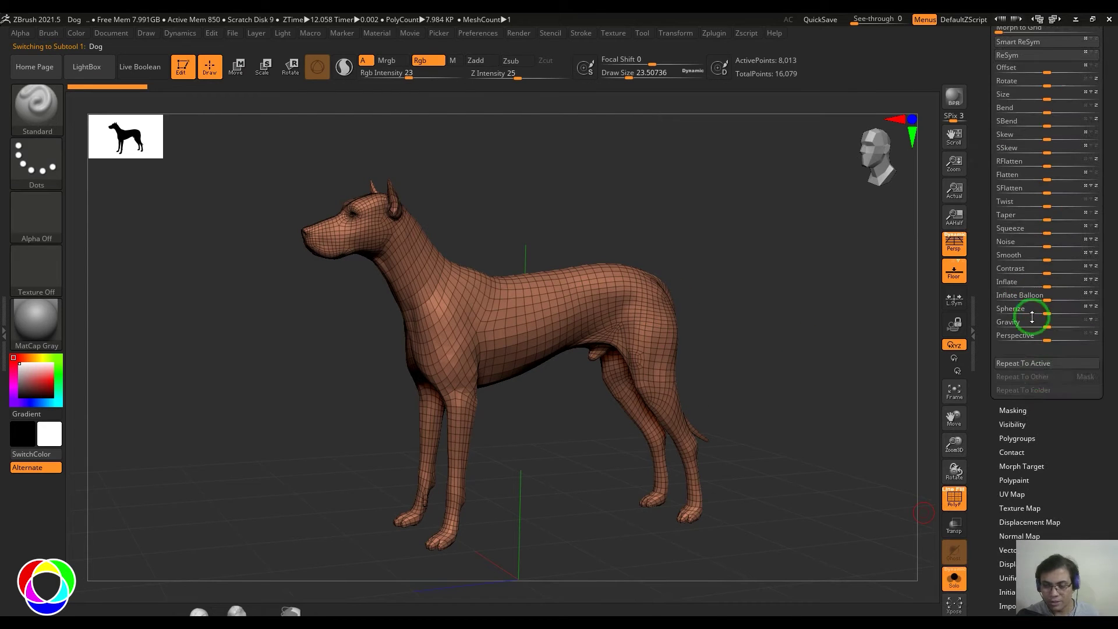
drag(1043, 281, 1077, 290)
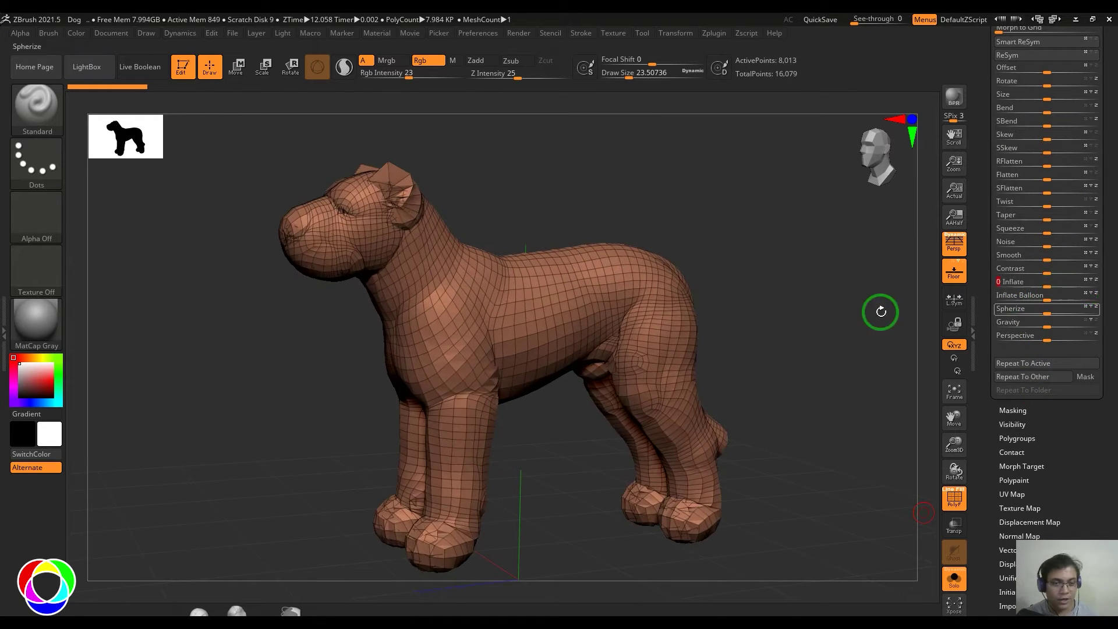
drag(710, 305, 589, 207)
key(ctrl+z)
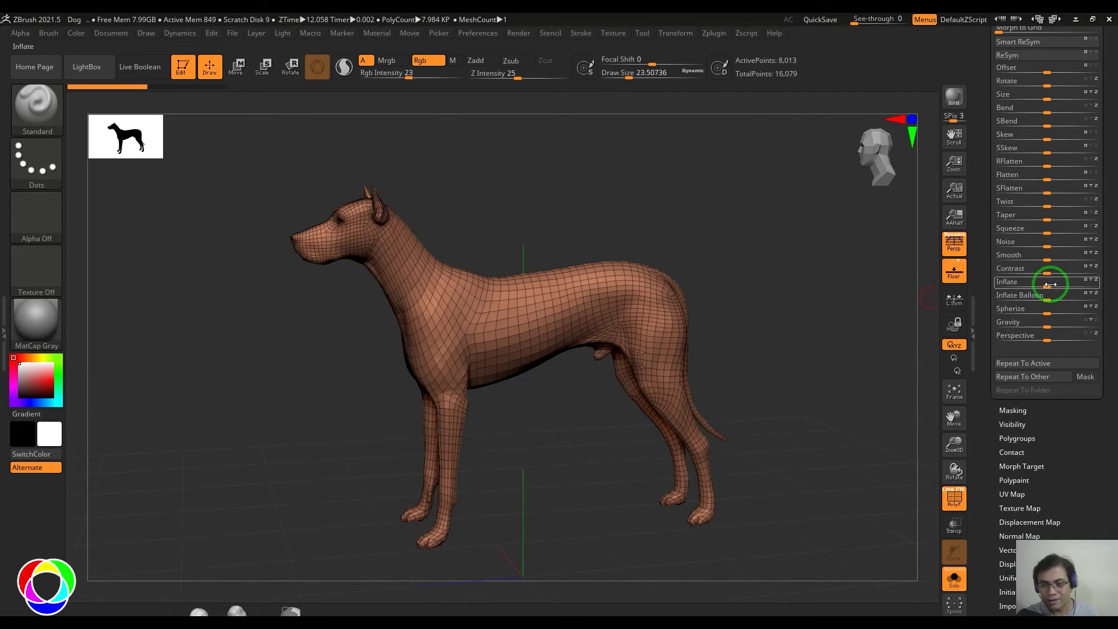
drag(1050, 285, 1064, 285)
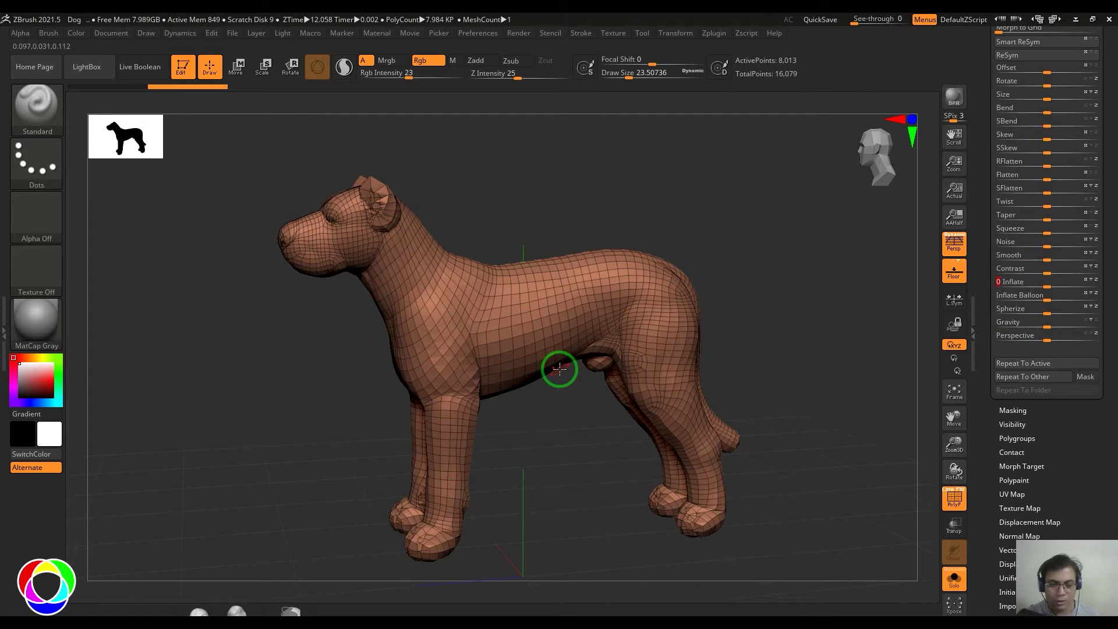
key(ctrl+z)
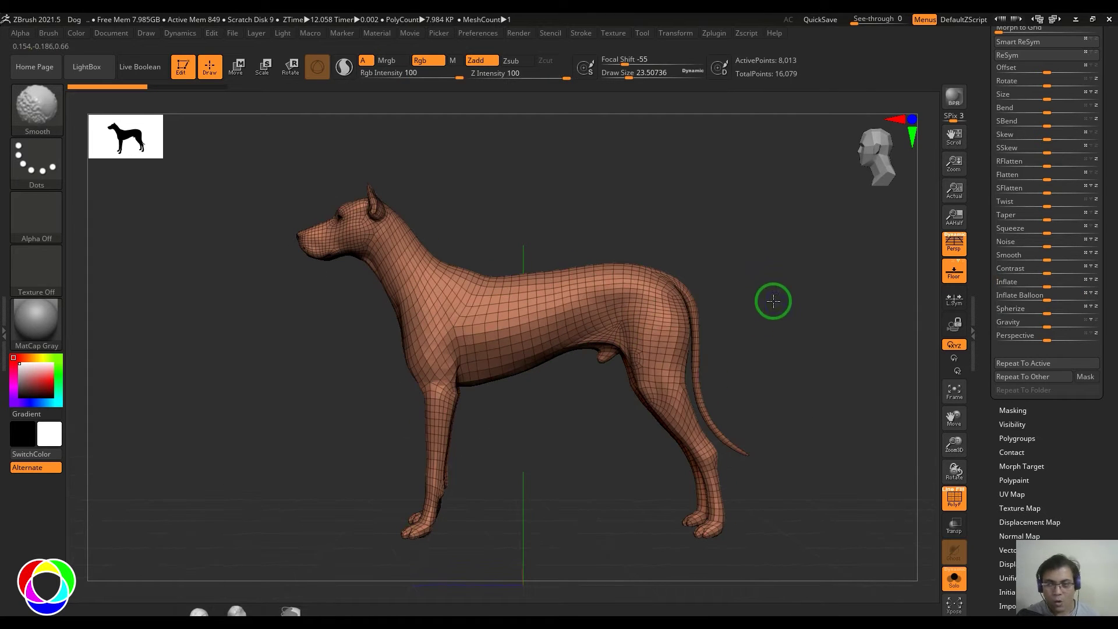
Step: Apply the gizmo's Inflate deformer to the dog
scroll(1113, 211, up, 1)
scroll(1114, 212, up, 5)
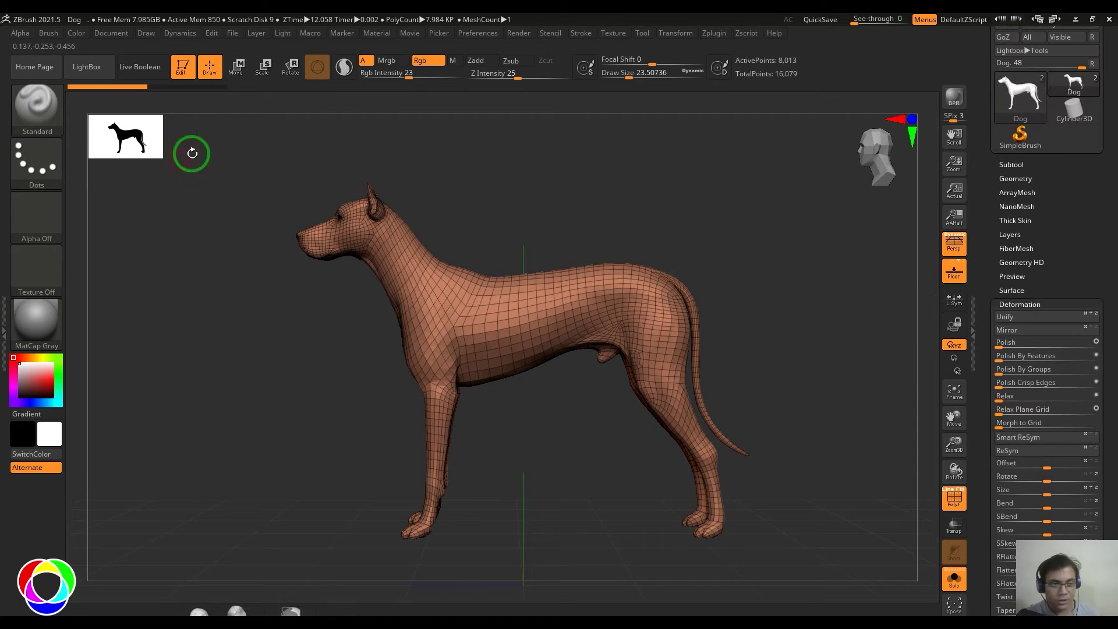
key(w)
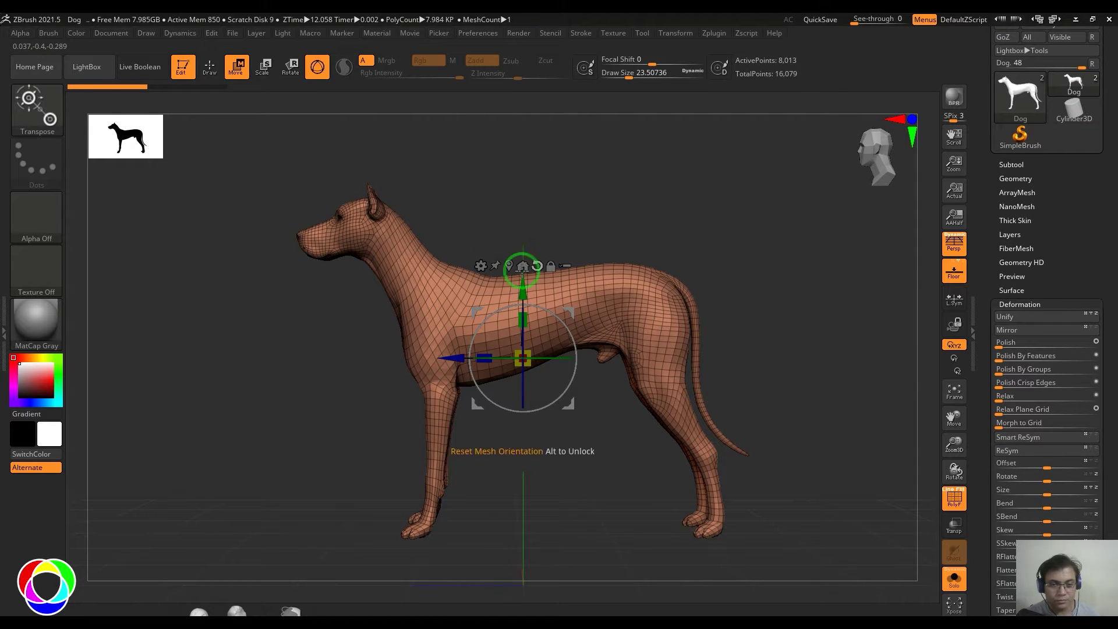
click(481, 265)
click(594, 330)
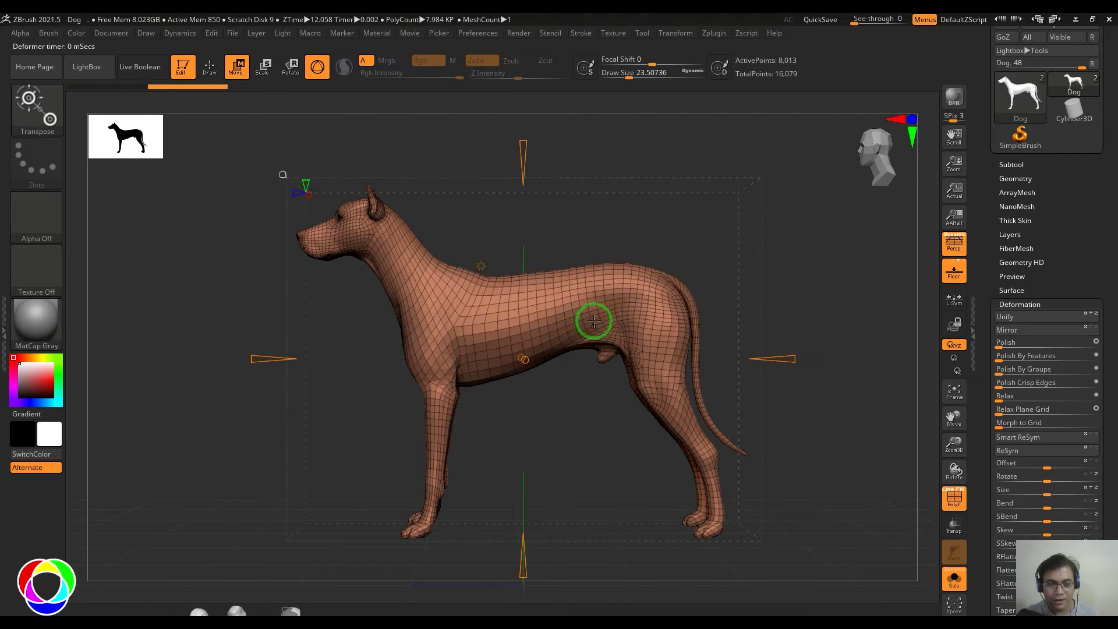
Step: Inflate the dog's head and front legs with the Inflate deformer's front cone
drag(821, 316, 689, 398)
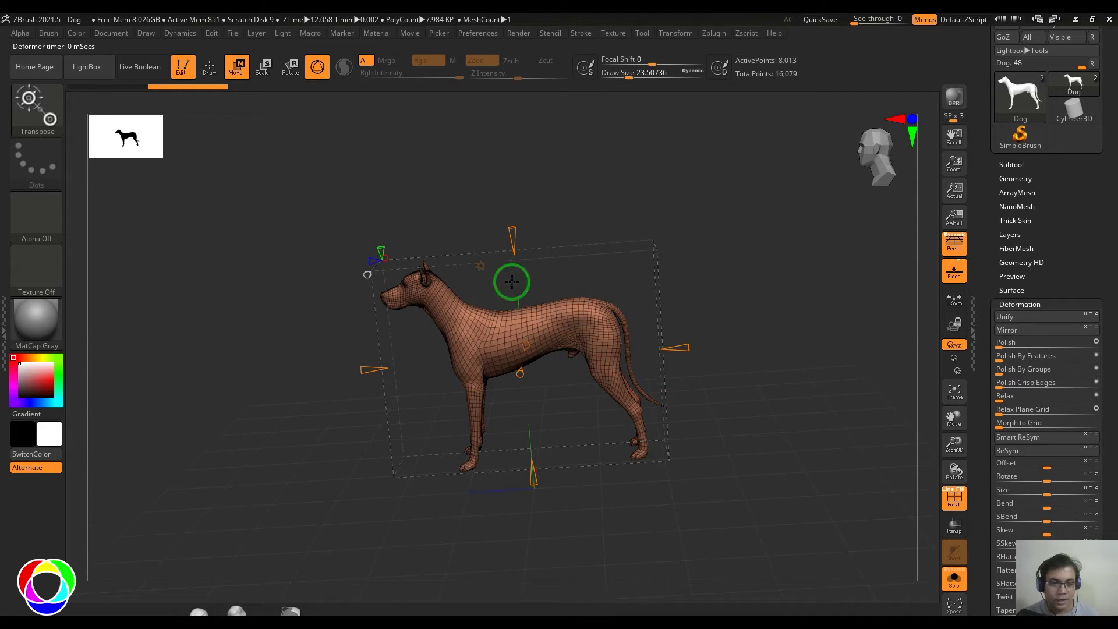
drag(653, 301, 636, 345)
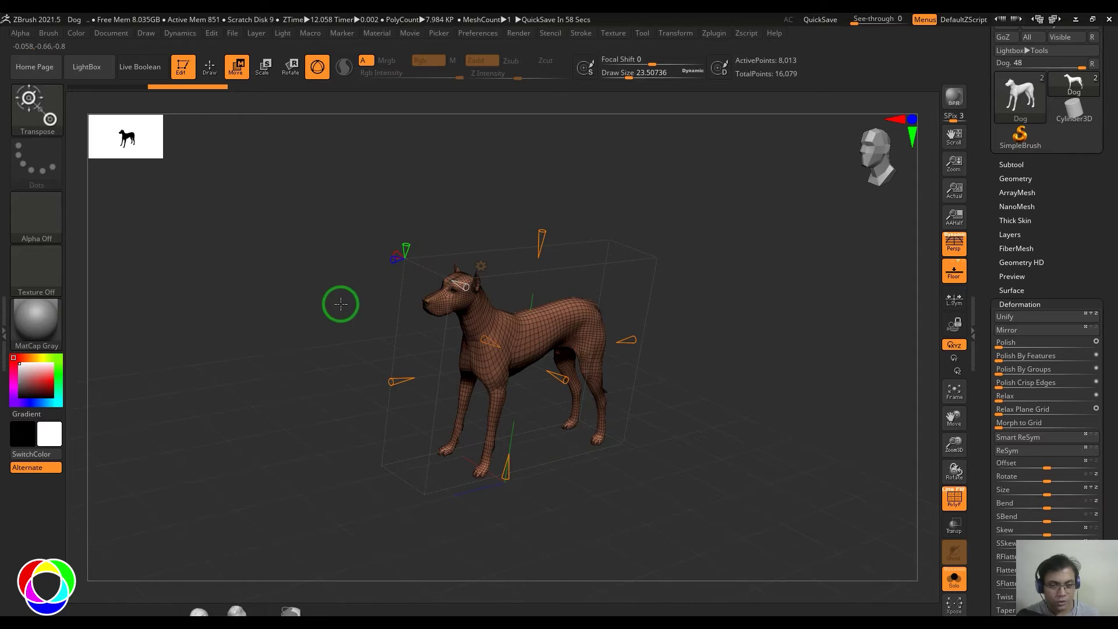
mouse_move(338, 303)
mouse_down()
mouse_move(320, 300)
mouse_move(330, 311)
mouse_up()
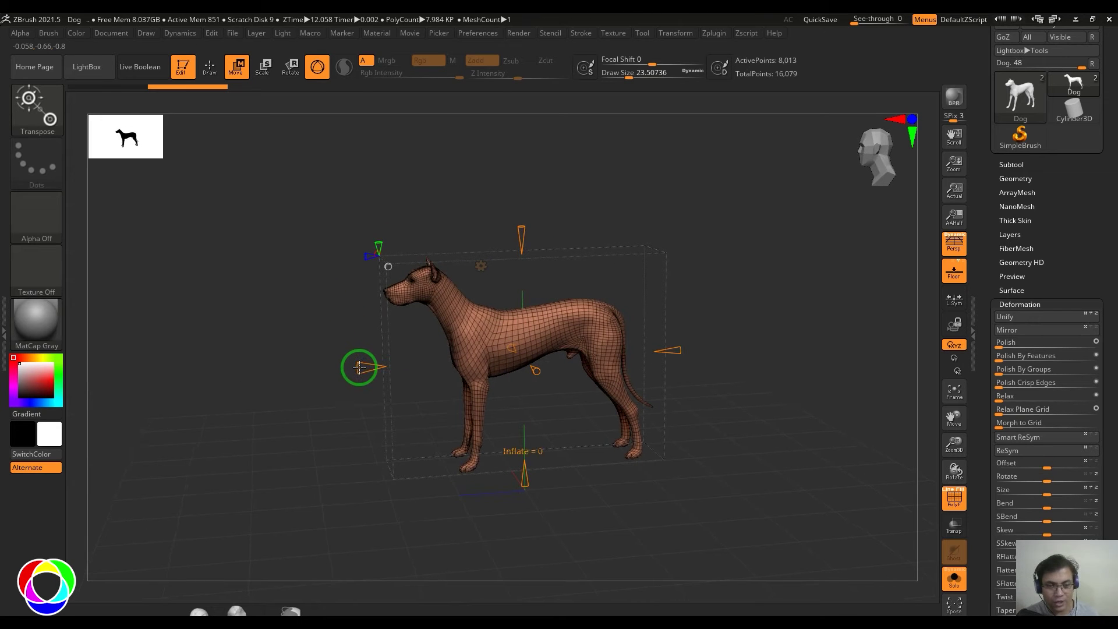
drag(359, 367, 348, 369)
alt+drag(287, 322, 239, 398)
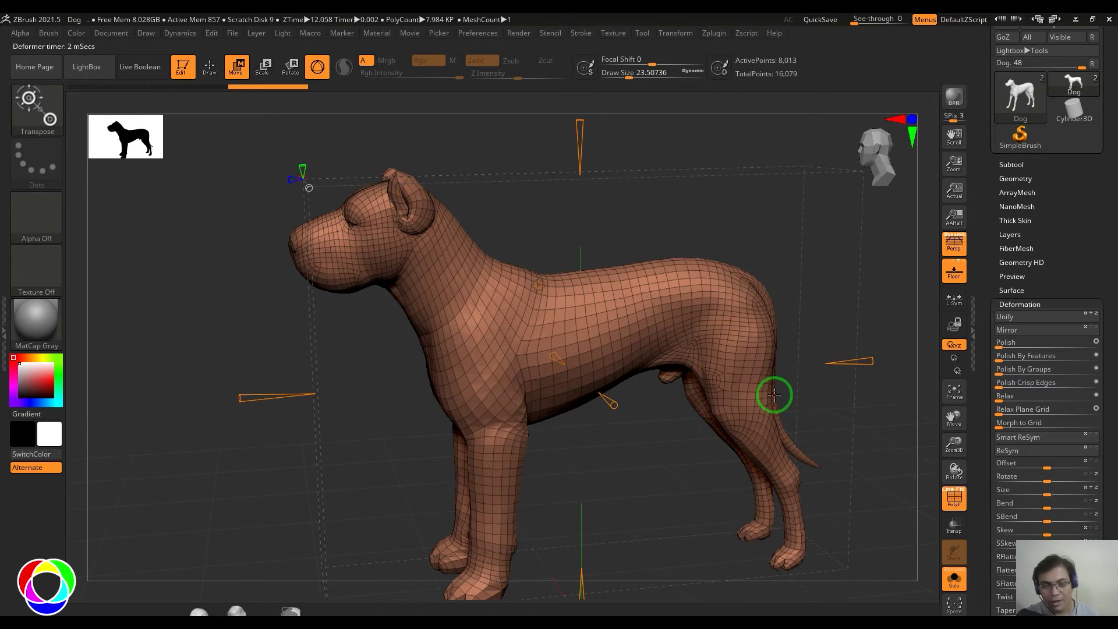
drag(224, 314, 494, 277)
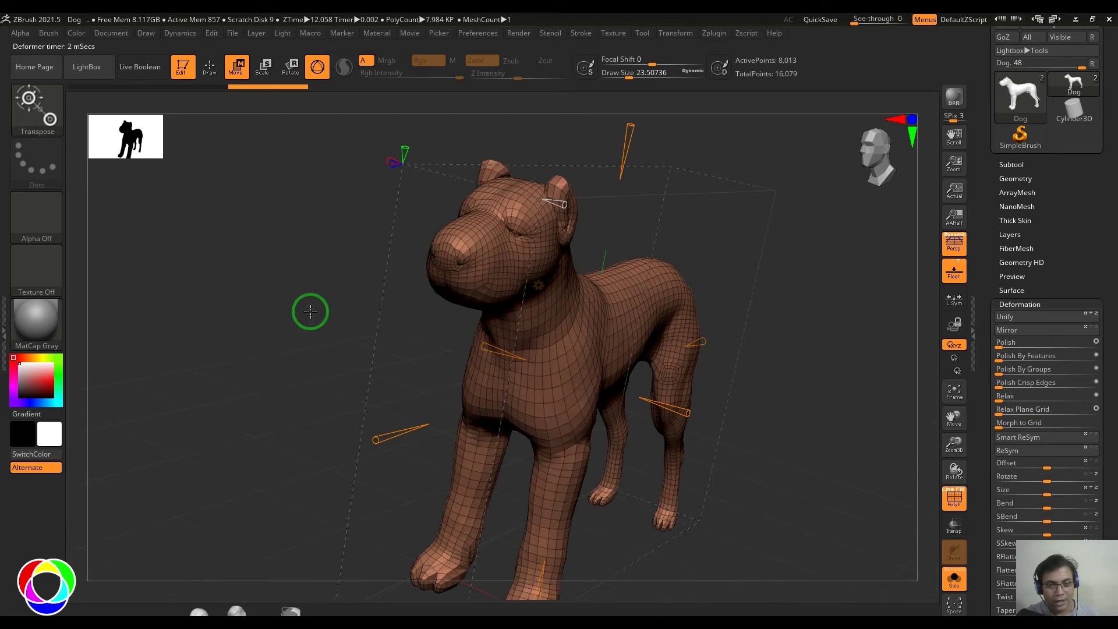
Step: Try the Inflate deformer's white corner cone on the dog's front, undoing the first adjustment
drag(550, 207, 571, 225)
drag(848, 341, 741, 351)
key(ctrl+z)
alt+drag(544, 237, 566, 268)
mouse_move(429, 226)
mouse_down()
mouse_move(418, 227)
mouse_move(444, 239)
mouse_up()
alt+drag(276, 414, 199, 265)
drag(195, 358, 202, 389)
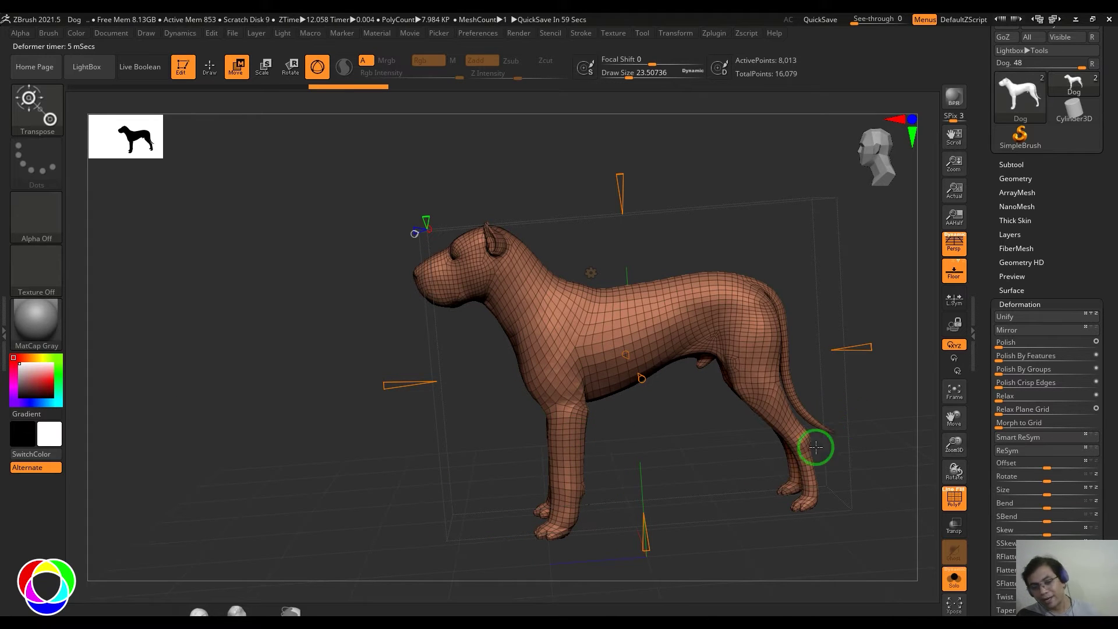
Step: Undo all the Inflate deformer adjustments made to the dog
key(ctrl+z)
key(ctrl+z)
key(ctrl+z)
key(ctrl+z)
key(ctrl+z)
key(ctrl+z)
key(ctrl+z)
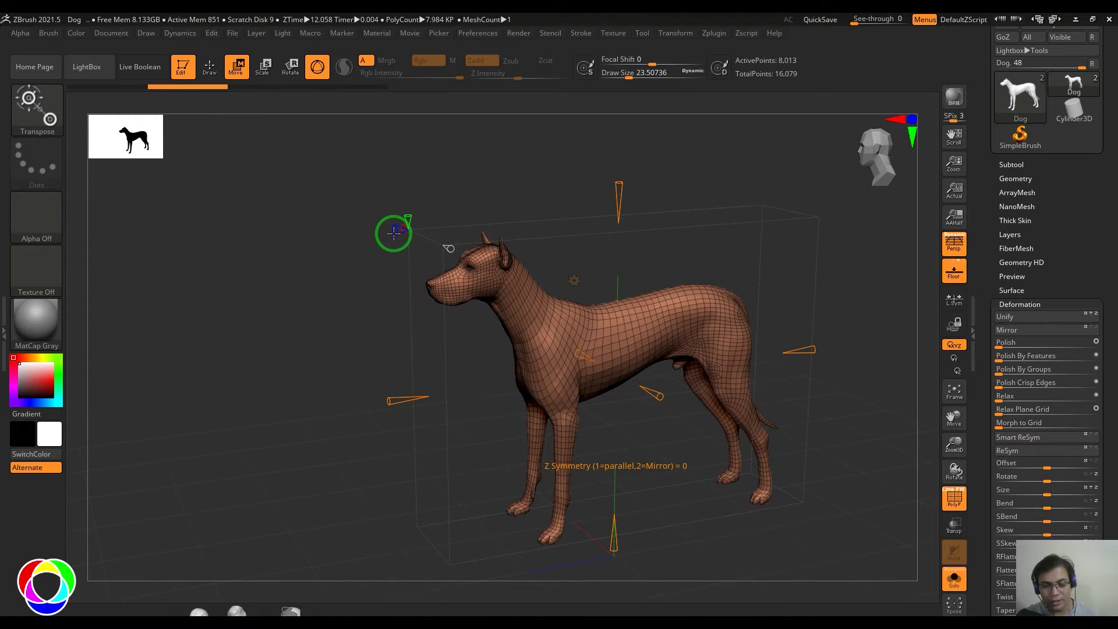
Step: Set the deformer's Z Symmetry to 2 (Mirror), try inflating the dog from the front cone, and undo the inflation
drag(394, 233, 324, 239)
drag(383, 396, 356, 395)
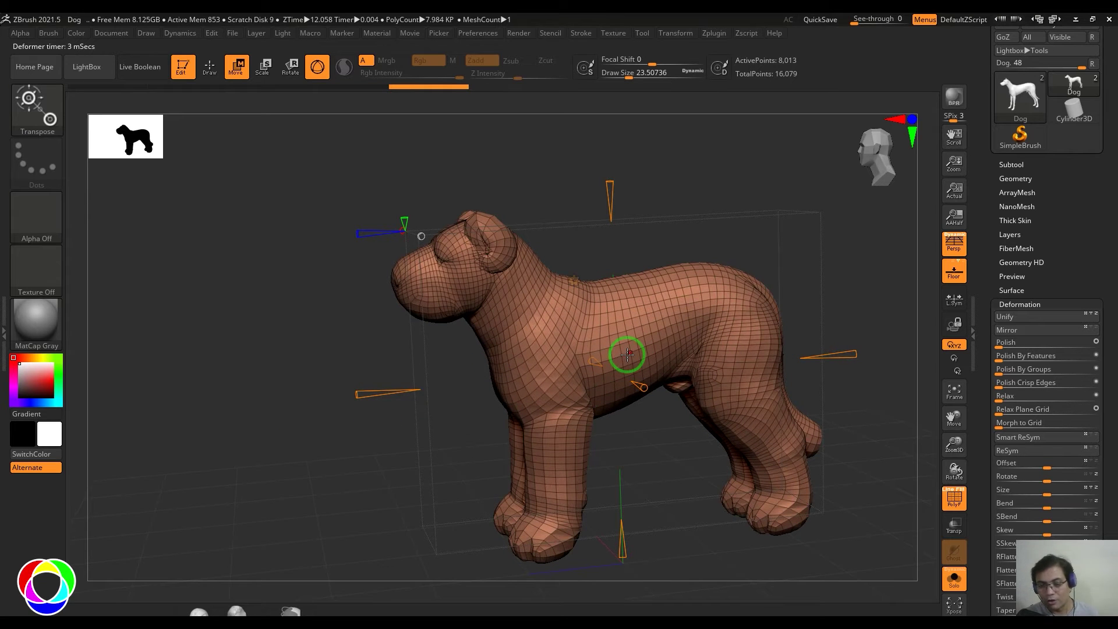
key(ctrl+z)
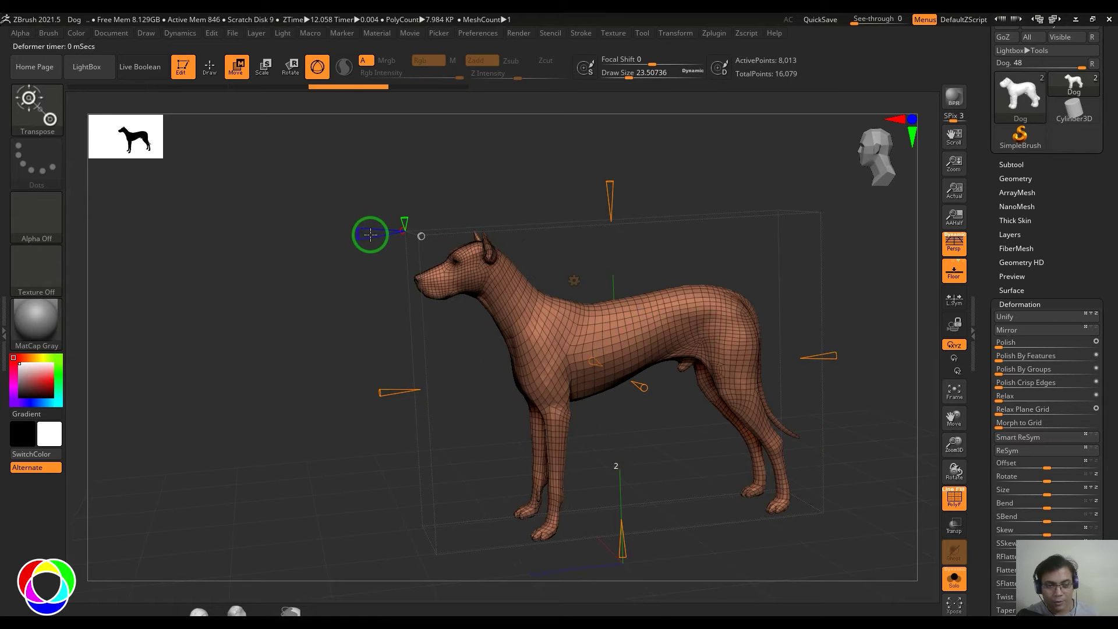
Step: Switch Z Symmetry to parallel, try inflating the dog from the front cone, and undo the inflation
drag(386, 392, 366, 395)
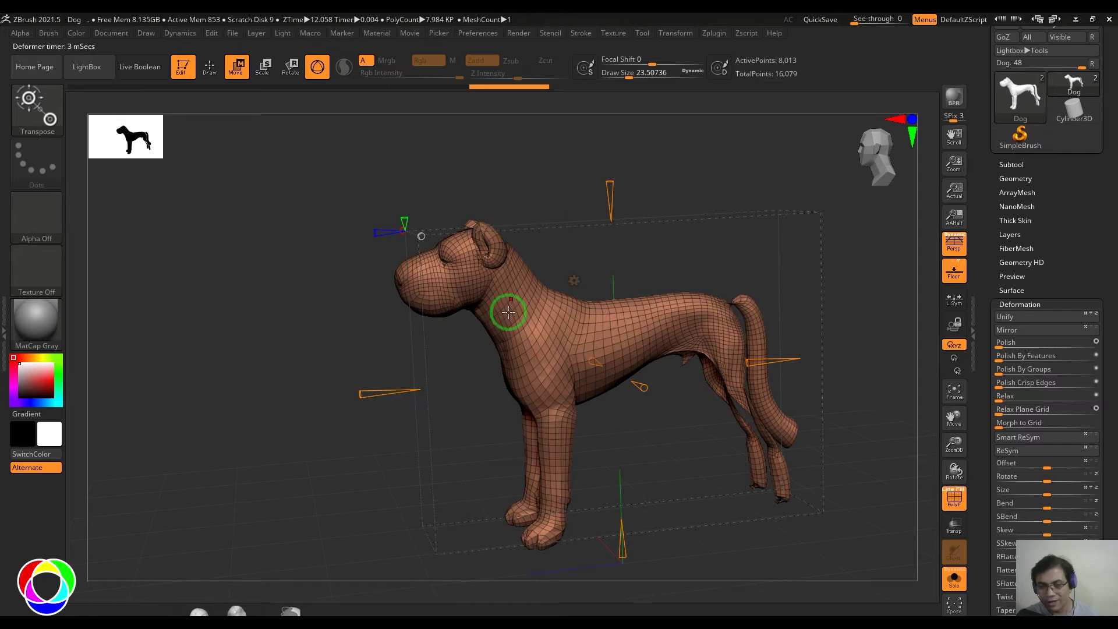
key(ctrl+z)
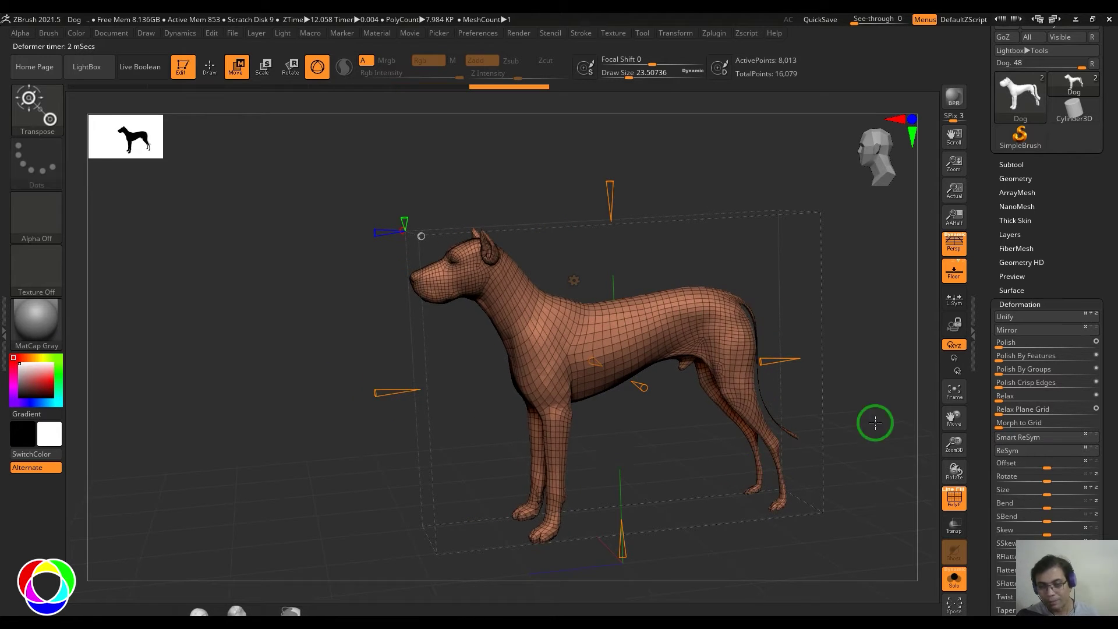
key(ctrl+shift+z)
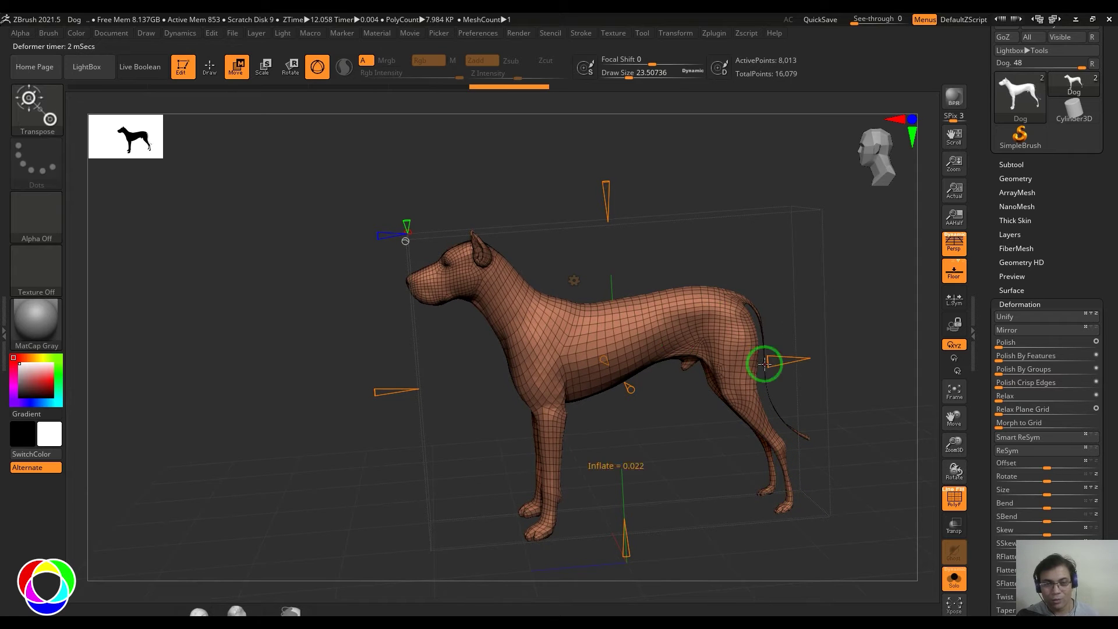
key(ctrl+z)
key(ctrl+z)
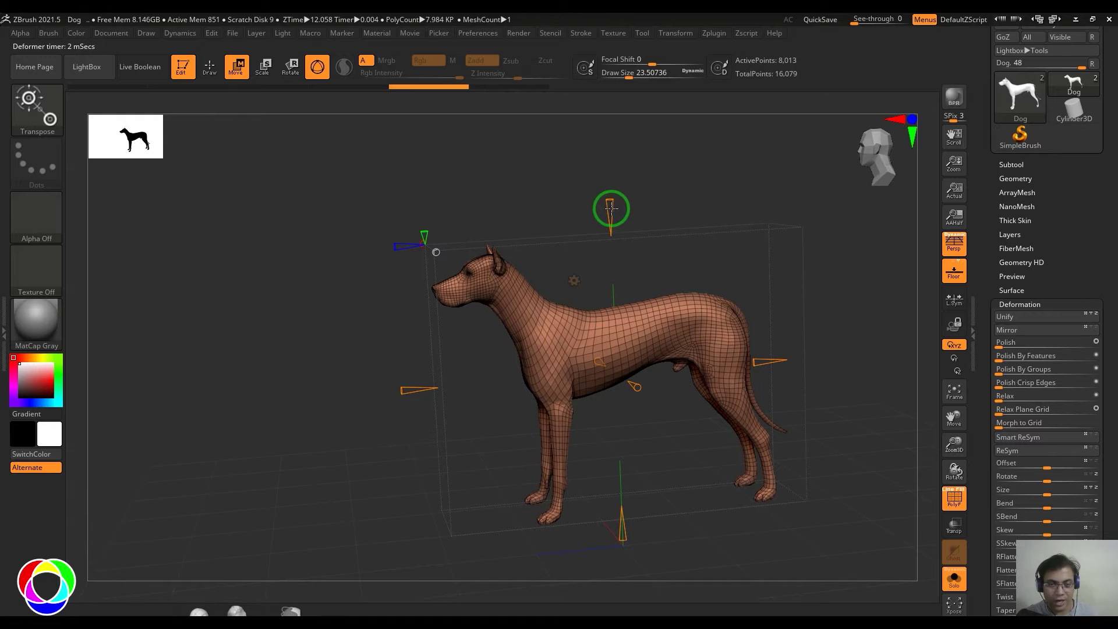
Step: Try inflating the dog's upper and lower body in turn with the deformer's upper and lower cones, undoing each attempt
mouse_move(606, 204)
mouse_down()
mouse_move(608, 180)
mouse_move(613, 191)
mouse_up()
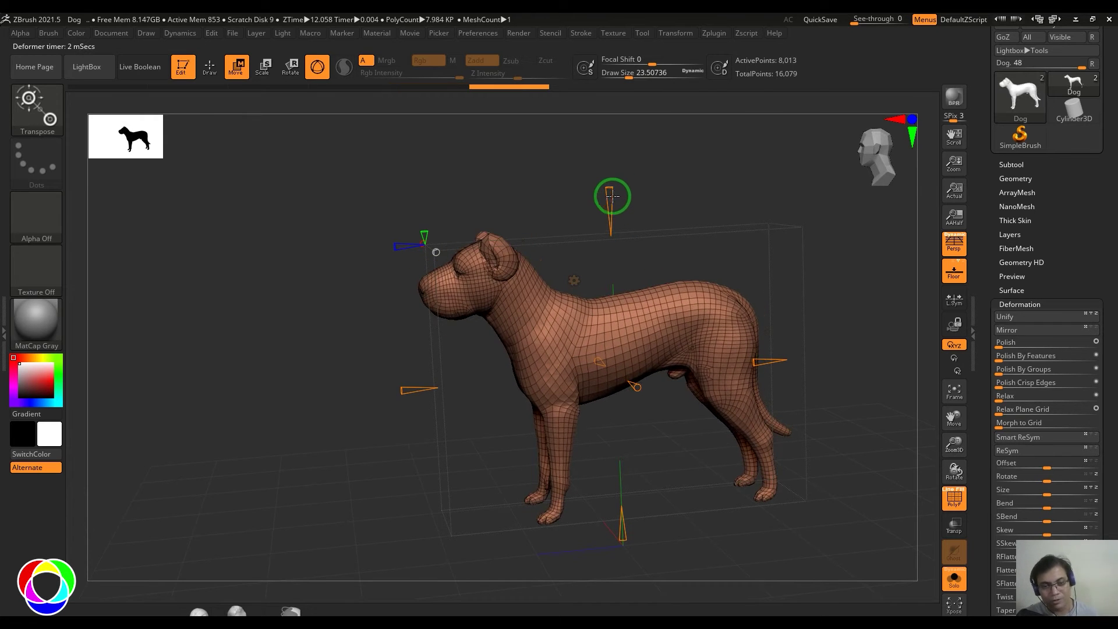
key(ctrl+z)
drag(621, 533, 627, 553)
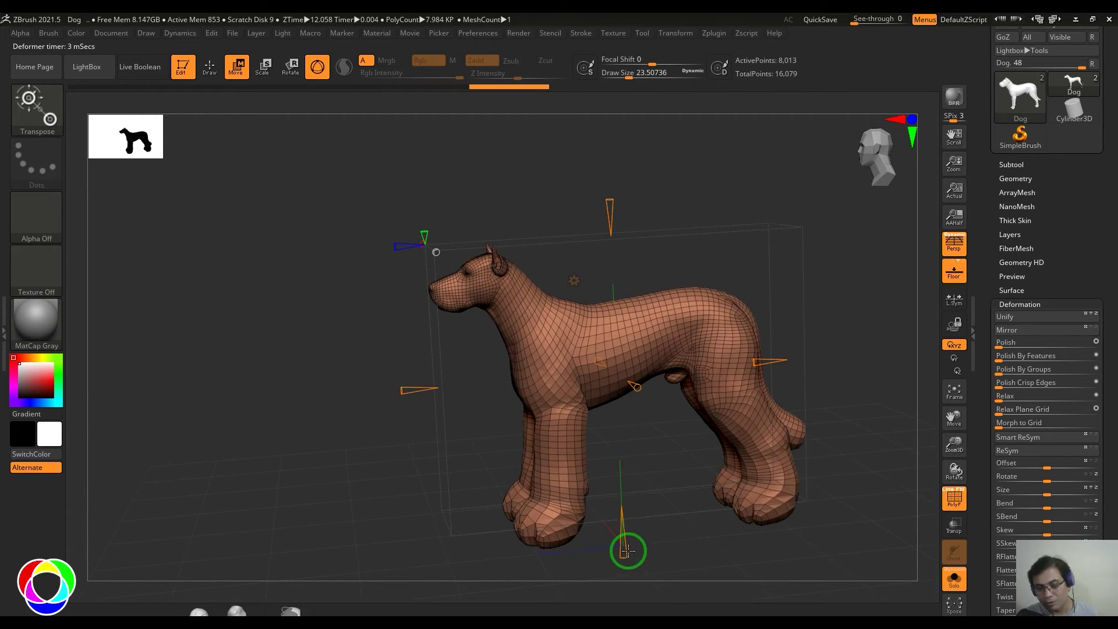
key(ctrl+z)
drag(606, 199, 550, 167)
key(ctrl+z)
drag(615, 531, 617, 557)
mouse_move(854, 379)
right_down()
mouse_move(803, 379)
mouse_move(891, 367)
mouse_move(857, 374)
right_up()
key(ctrl+z)
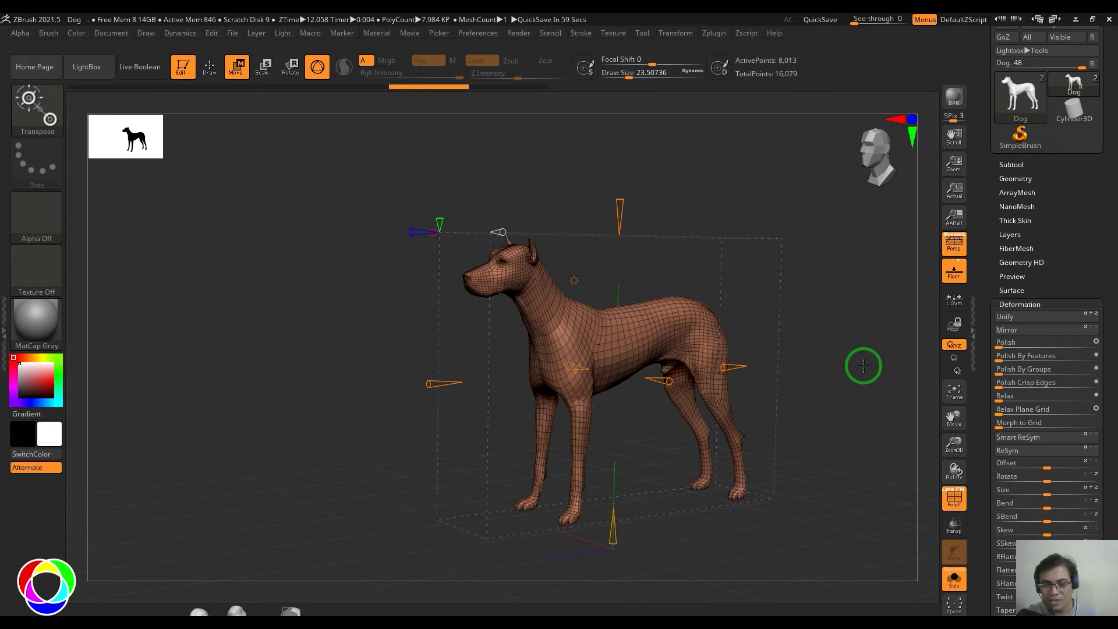
Step: Exit the Inflate deformer on the dog and make PM3D_Sphere3D1 the active subtool
drag(875, 319, 856, 330)
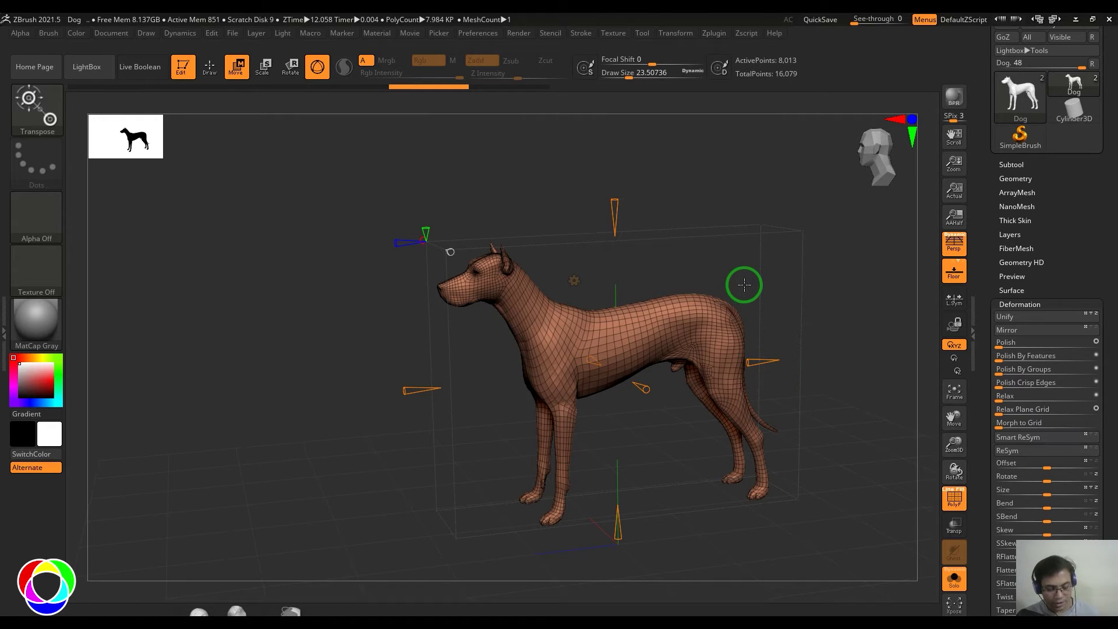
key(q)
key(w)
alt+drag(723, 243, 687, 224)
click(542, 260)
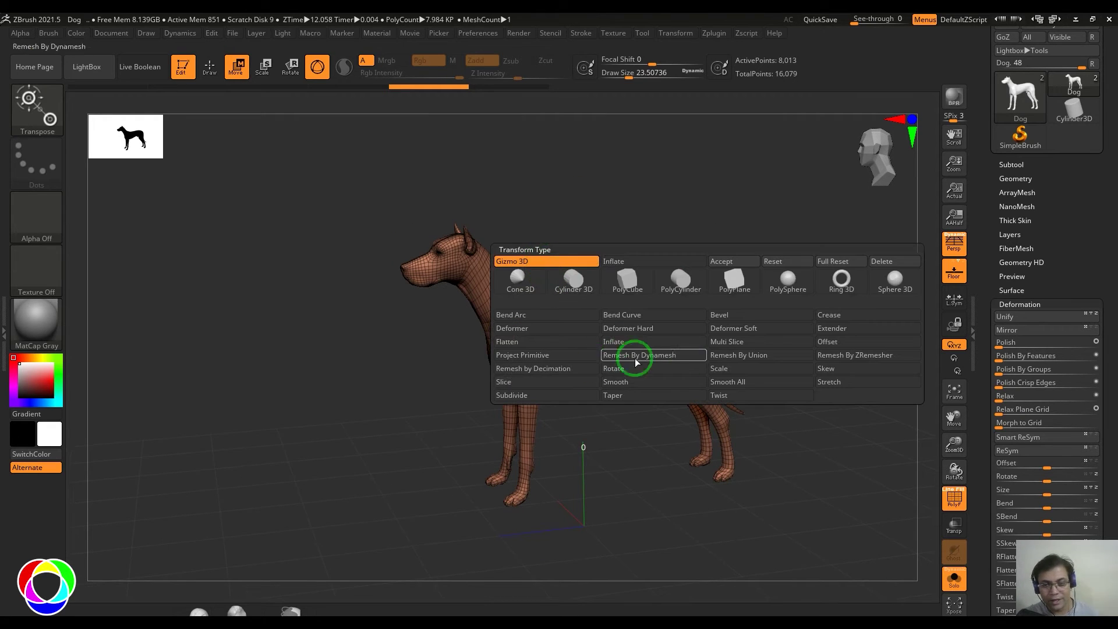
click(727, 348)
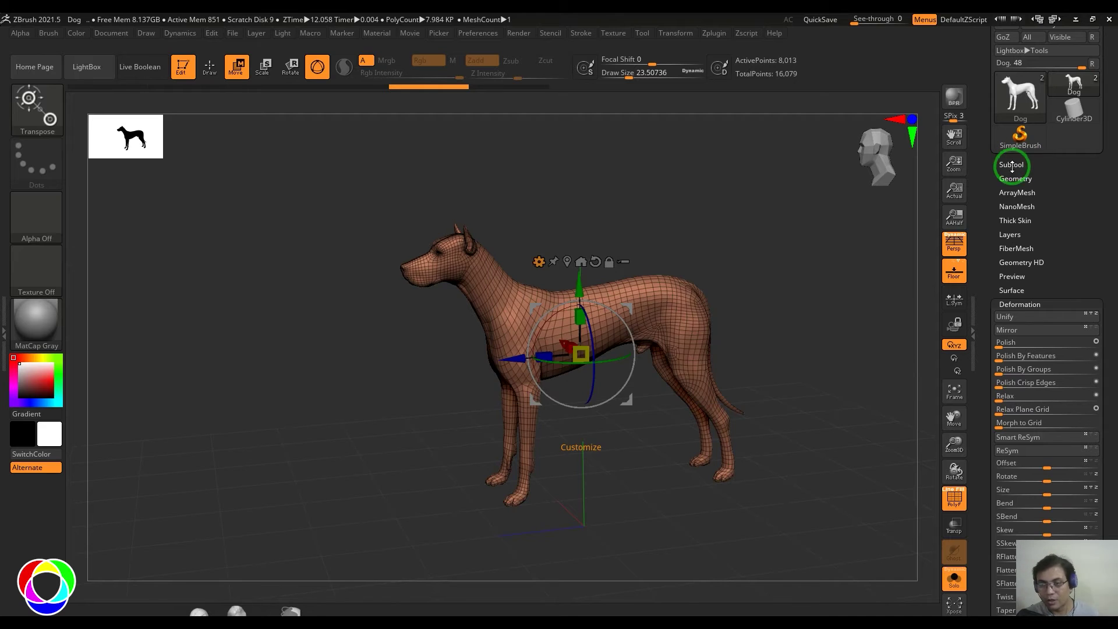
click(1010, 165)
click(1012, 221)
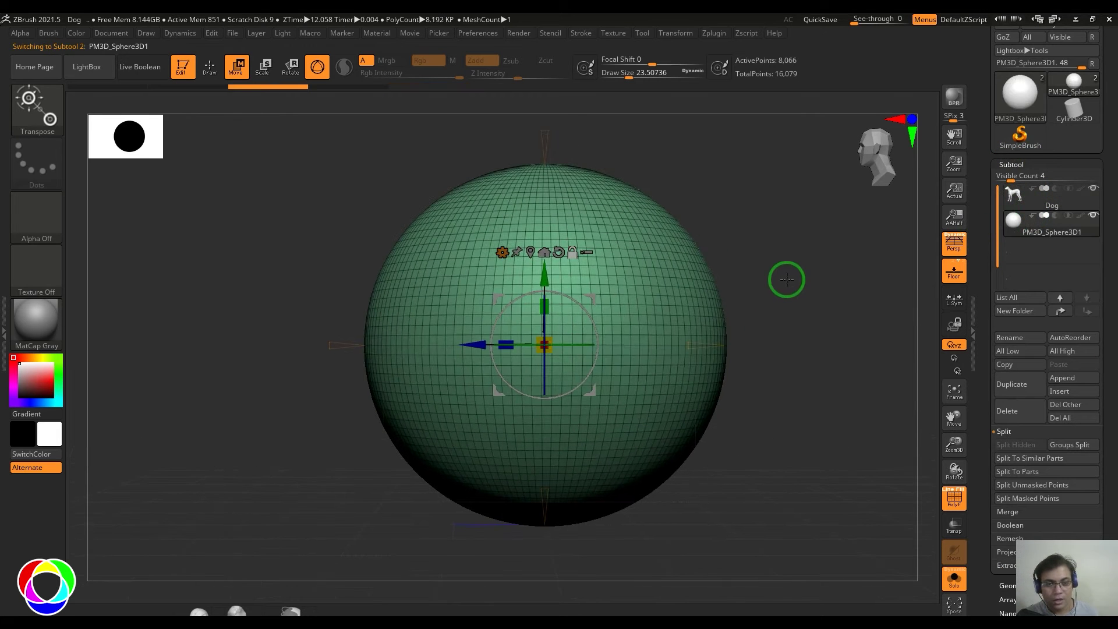
Step: Start the Multi Slice deformer on the sphere and turn off perspective for a straight orthographic view
click(500, 250)
click(691, 335)
drag(766, 333, 751, 366)
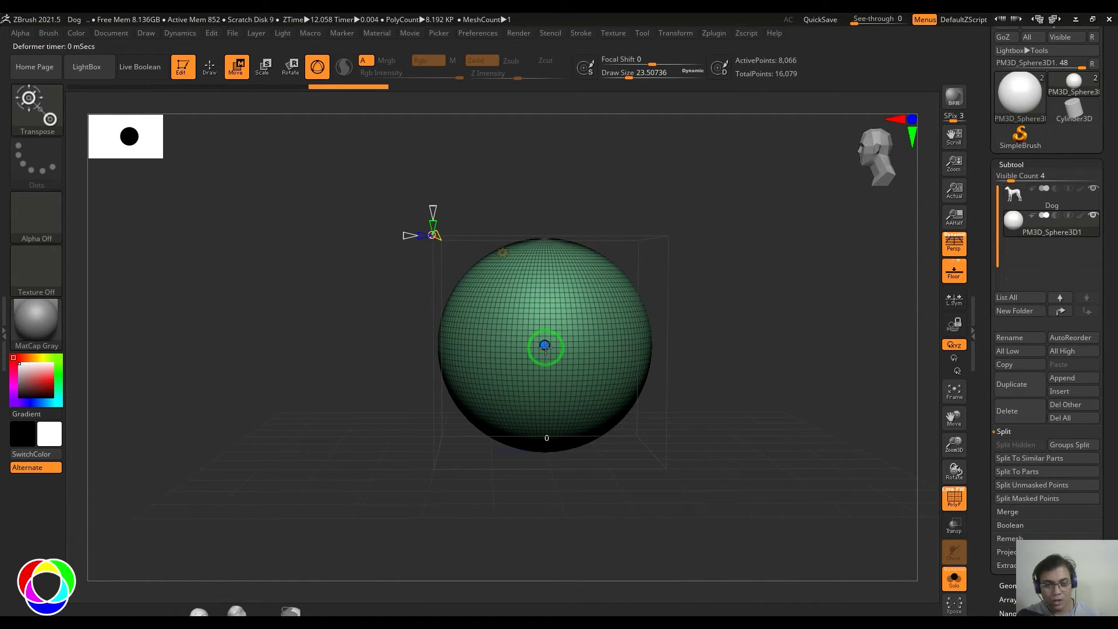
drag(548, 348, 548, 315)
key(ctrl+z)
key(p)
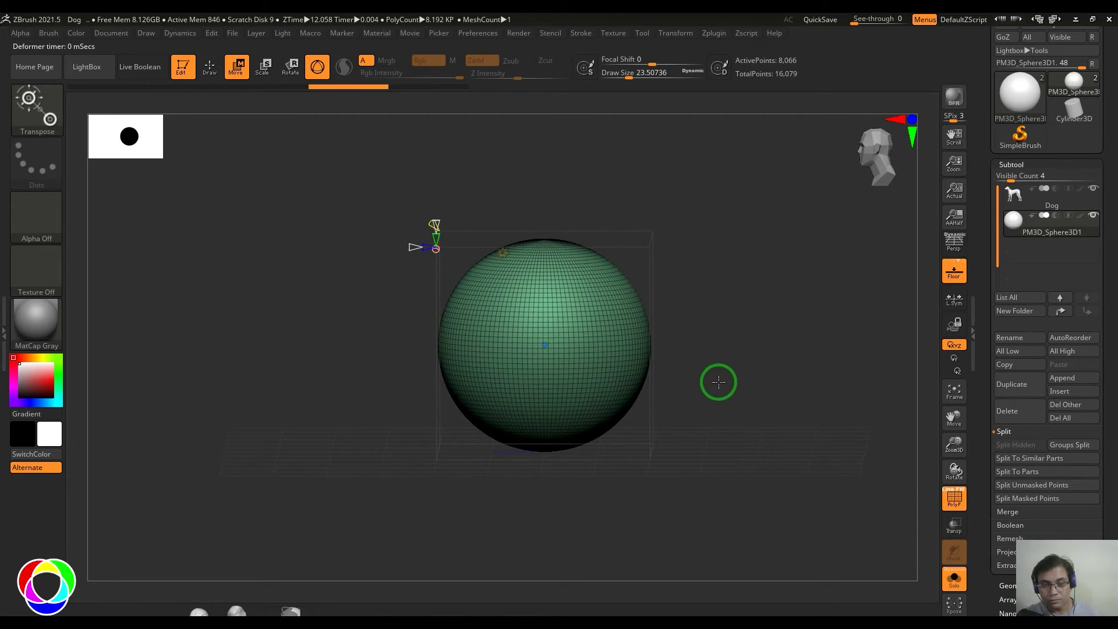
shift+drag(868, 172, 863, 195)
ctrl+right_drag(864, 194, 803, 342)
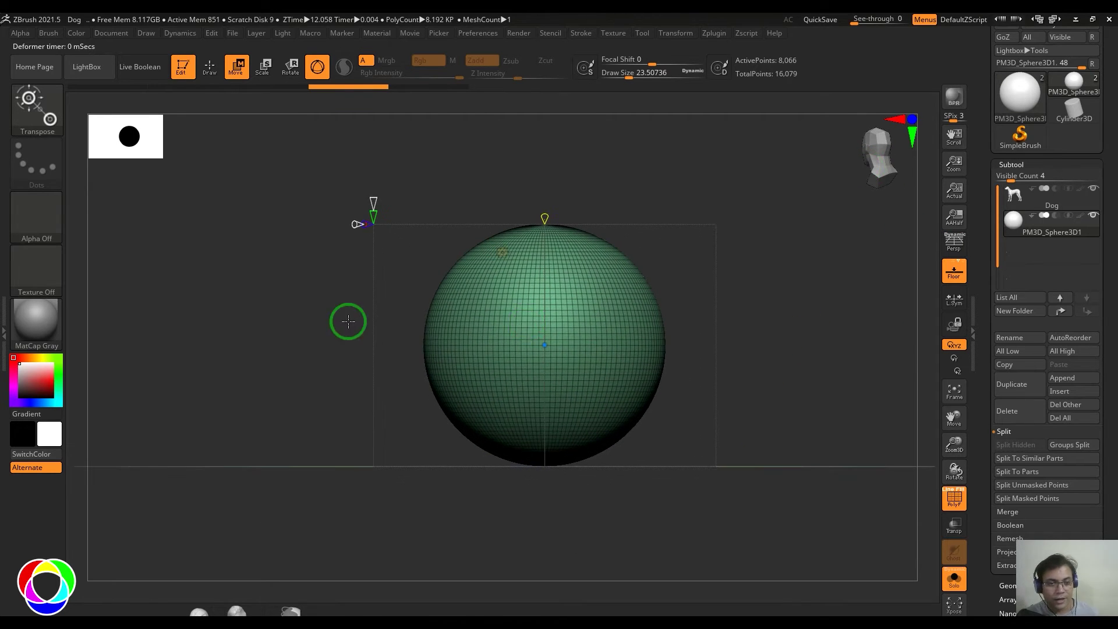
Step: Try slicing a vertical band around the sphere's middle along the X axis, widening it and adjusting its slice resolution
drag(321, 323, 313, 351)
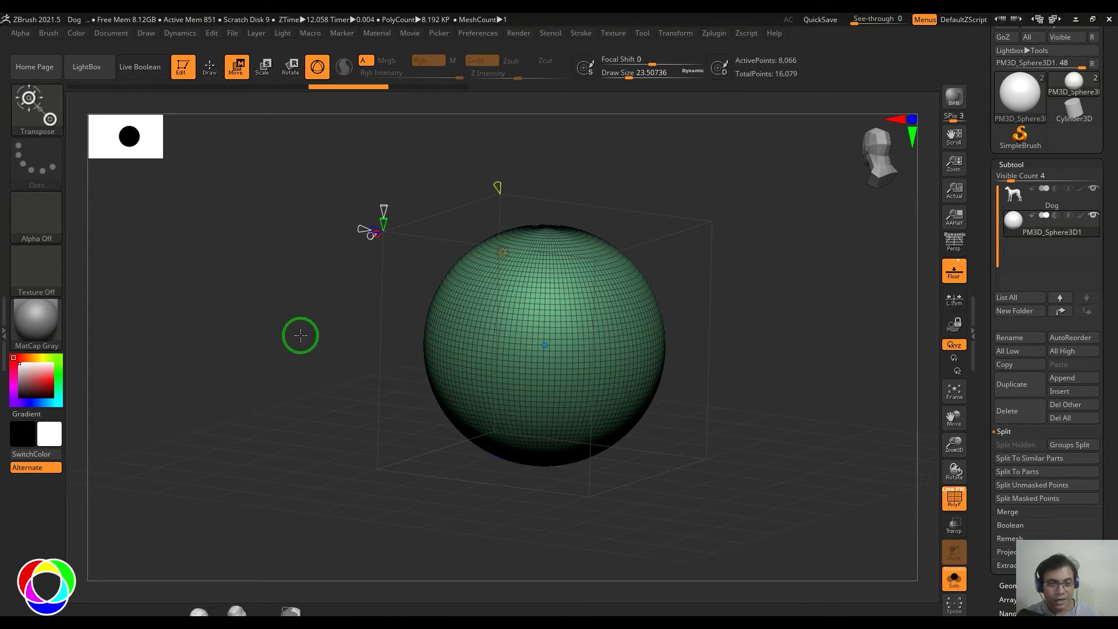
drag(283, 340, 345, 379)
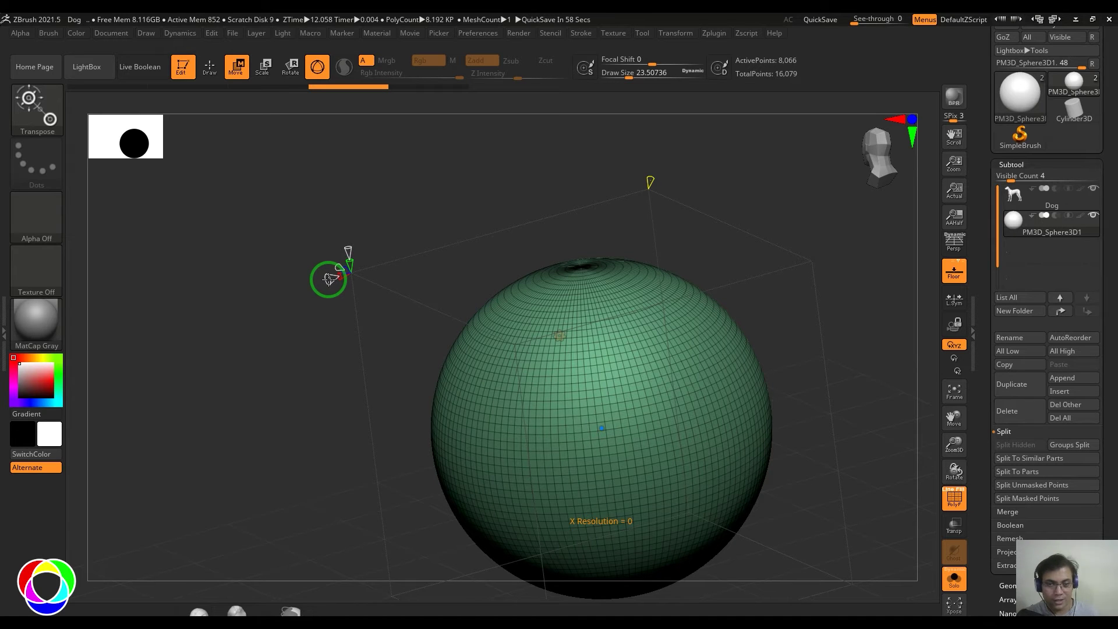
drag(319, 328, 302, 327)
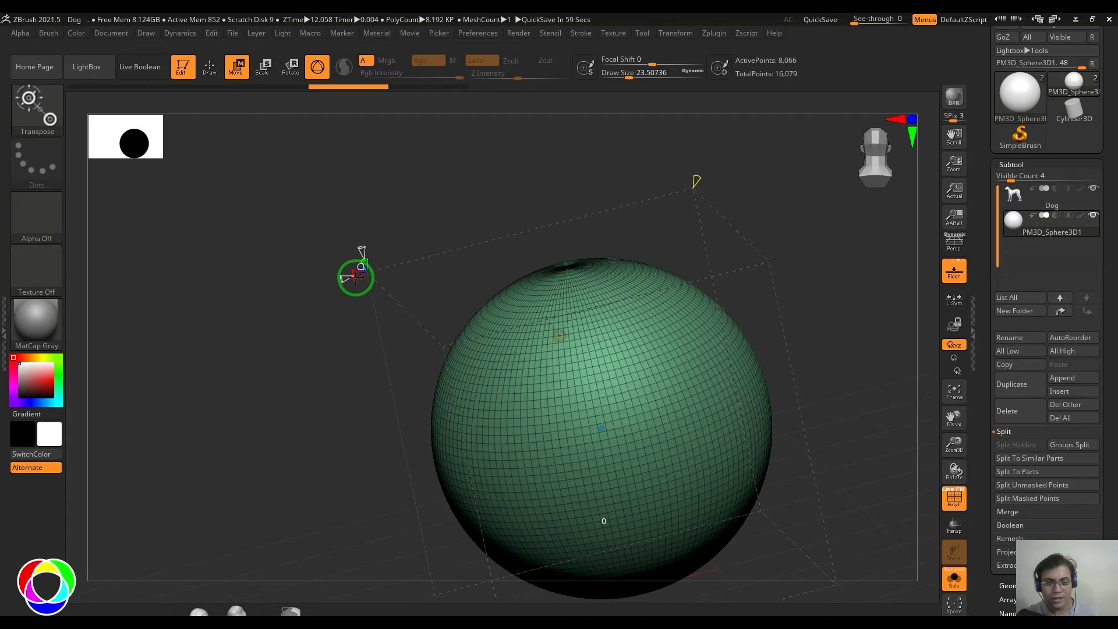
drag(356, 278, 318, 298)
mouse_move(283, 381)
shift+mouse_down()
mouse_move(281, 365)
mouse_move(285, 379)
shift+mouse_up()
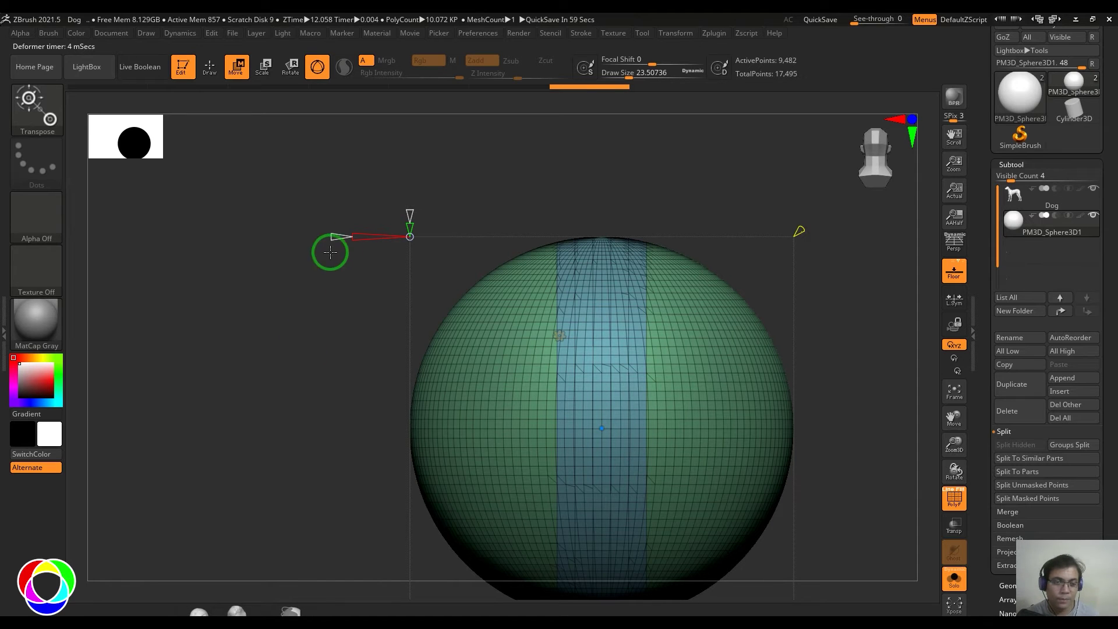
drag(341, 241, 304, 257)
drag(256, 338, 295, 341)
drag(276, 237, 274, 240)
drag(877, 304, 853, 319)
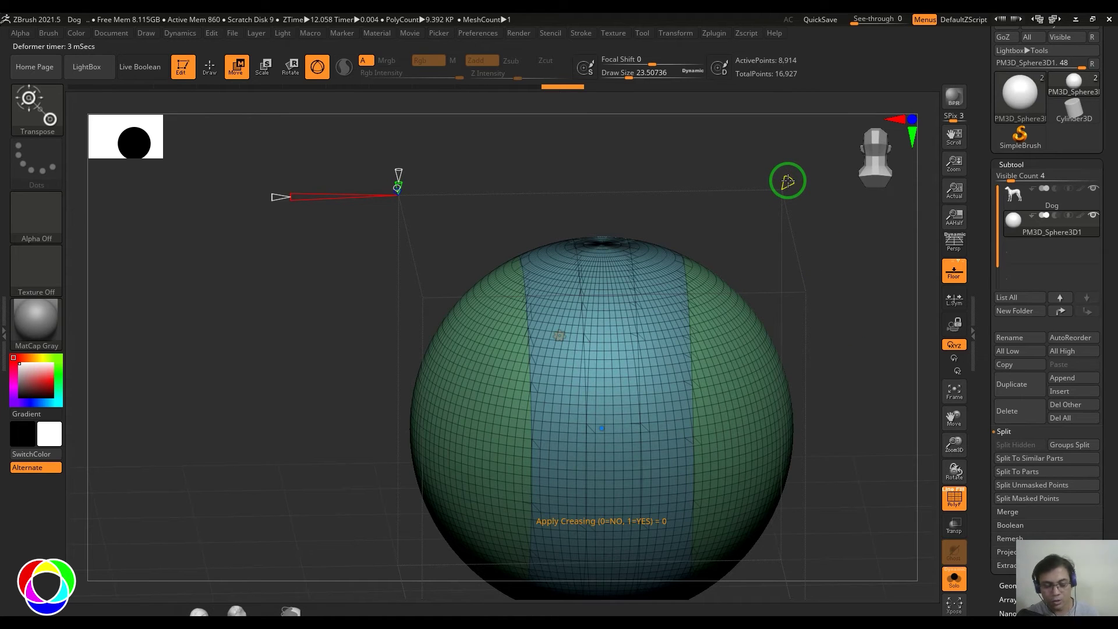
Step: Try turning on Apply Creasing for the edges of the sphere's slices
drag(787, 182, 806, 171)
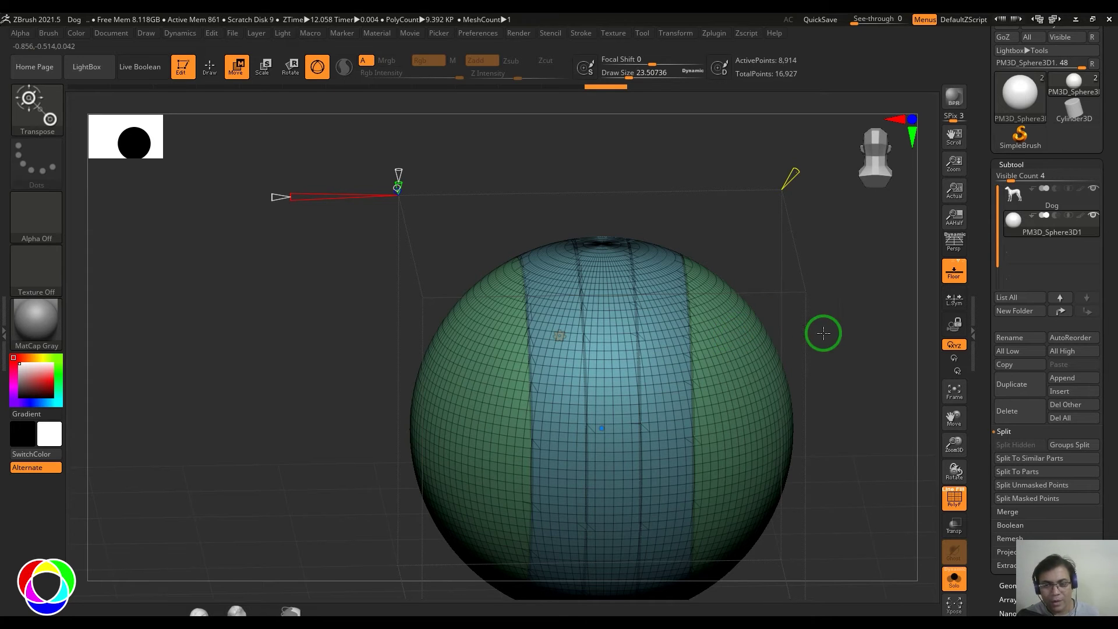
drag(823, 332, 588, 428)
mouse_move(847, 400)
mouse_down()
mouse_move(839, 410)
mouse_move(857, 397)
mouse_up()
Step: Try adding a wide horizontal band of slices along the Y axis without creasing, and shift the slice center on the sphere
drag(413, 271, 410, 236)
drag(630, 258, 625, 281)
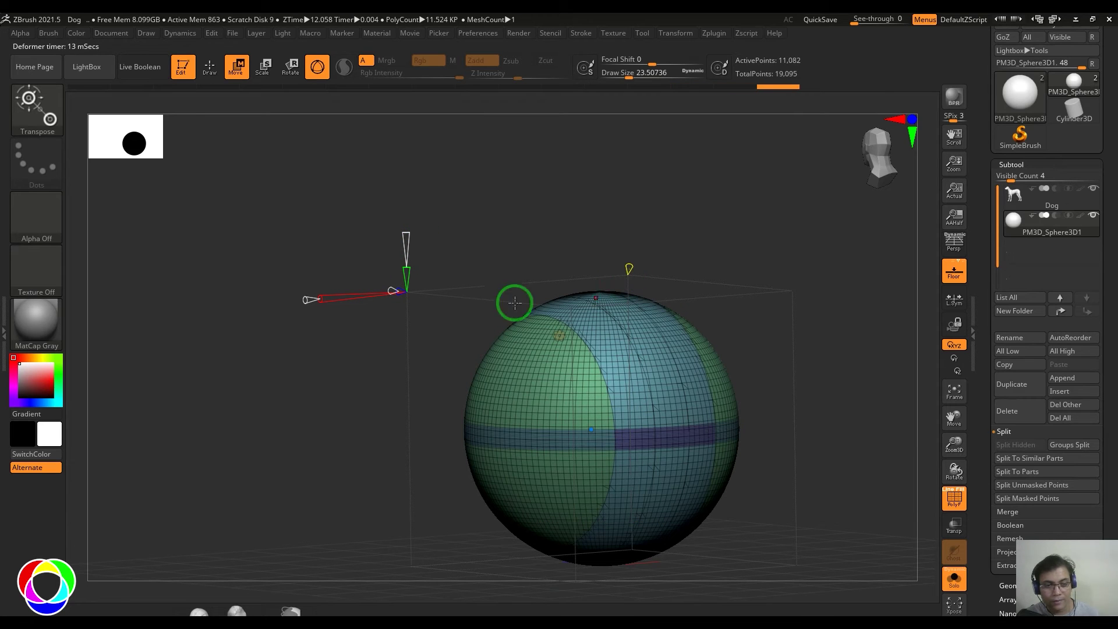
drag(407, 269, 417, 208)
shift+drag(856, 452, 826, 437)
drag(588, 427, 613, 388)
mouse_move(865, 424)
mouse_down()
mouse_move(896, 442)
mouse_move(877, 438)
mouse_up()
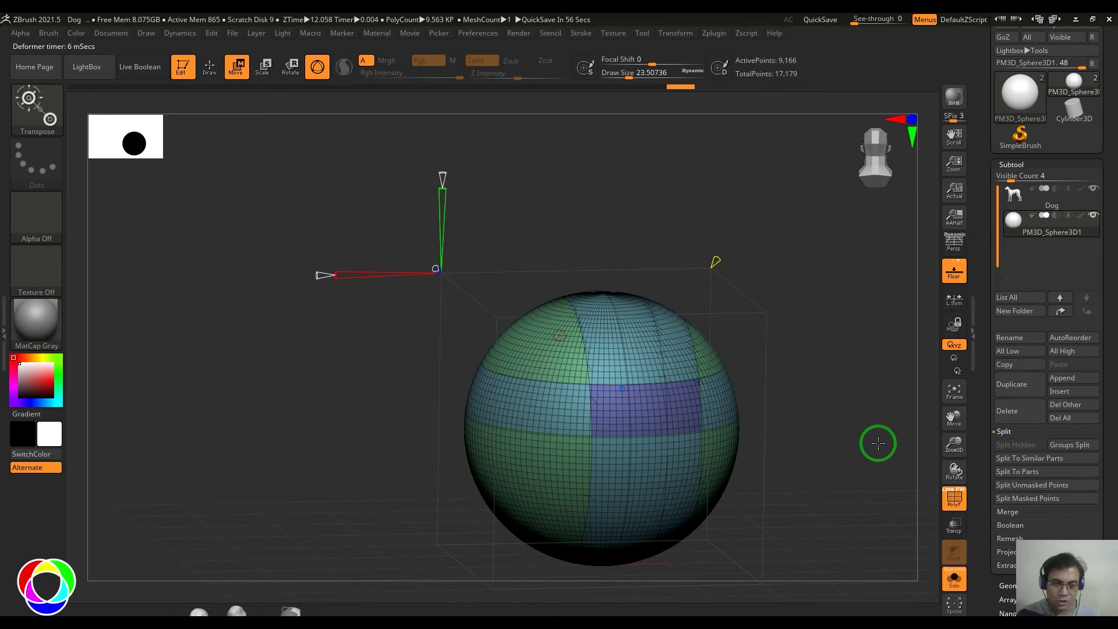
shift+drag(887, 443, 868, 424)
Step: Undo all the Multi Slice adjustments made to the sphere
key(ctrl+z)
key(ctrl+z)
key(ctrl+z)
key(ctrl+z)
key(ctrl+z)
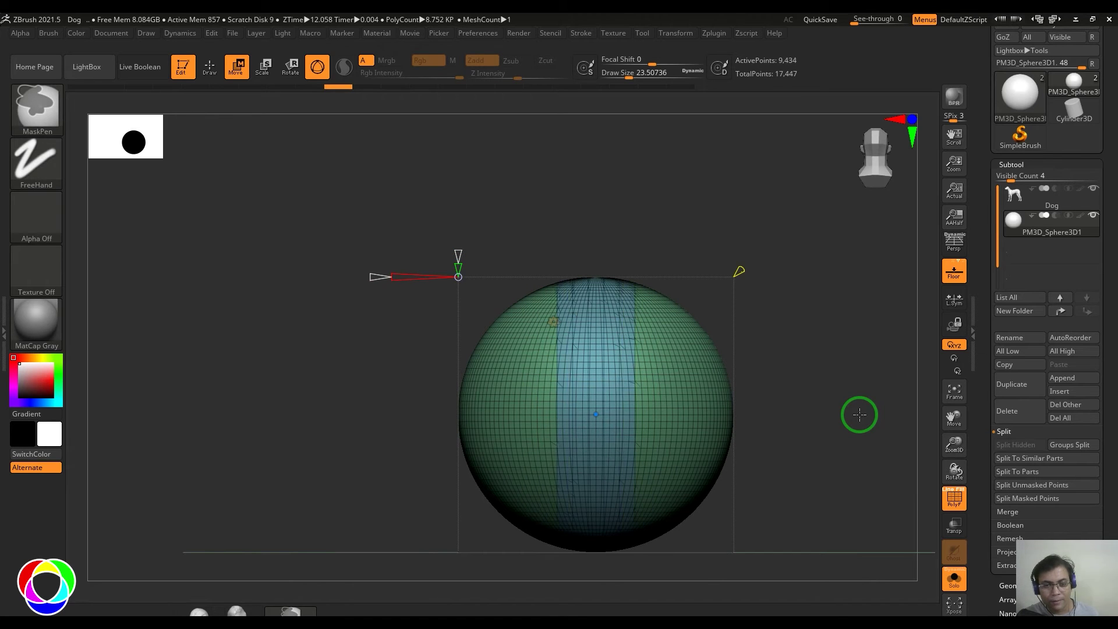
key(ctrl+z)
key(ctrl+z)
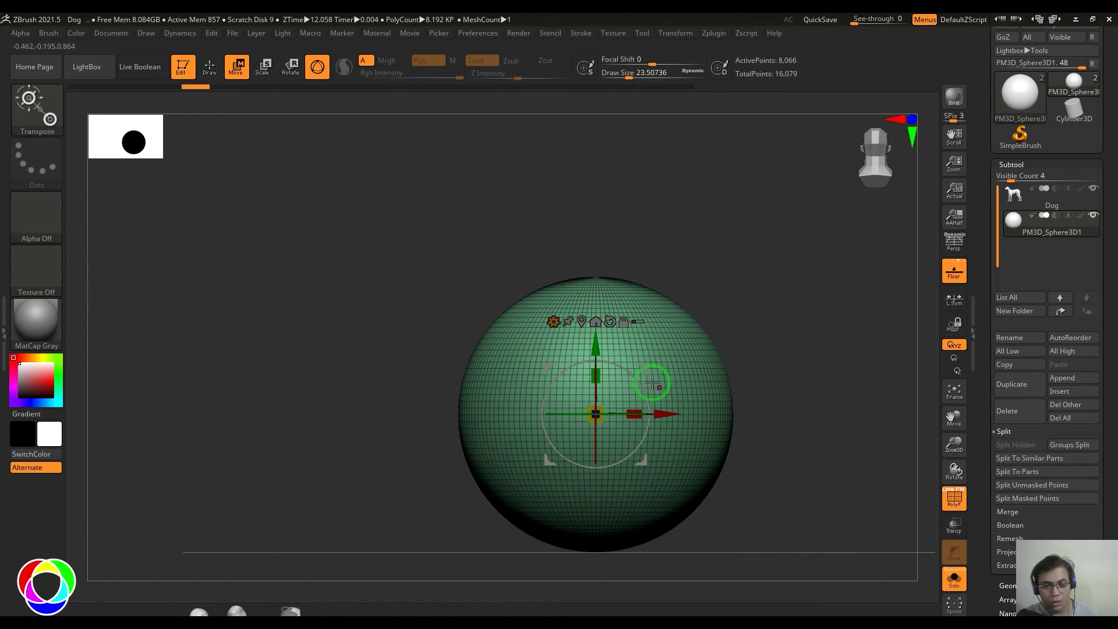
Step: Tilt the gizmo diagonally on the sphere and start the Multi Slice deformer along that orientation
alt+drag(645, 370, 582, 314)
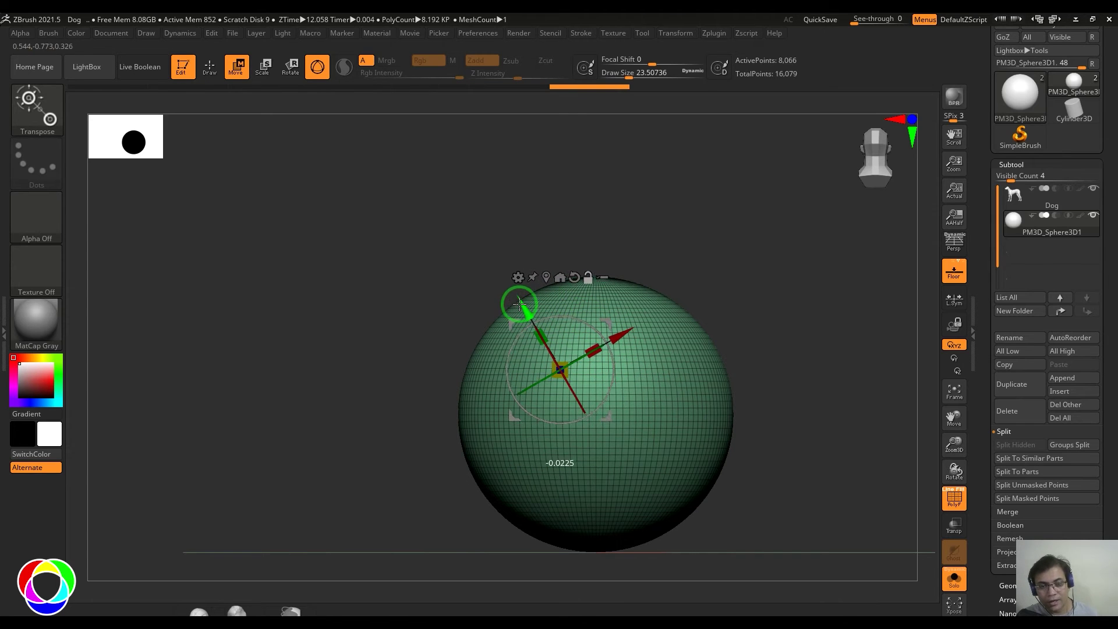
click(518, 278)
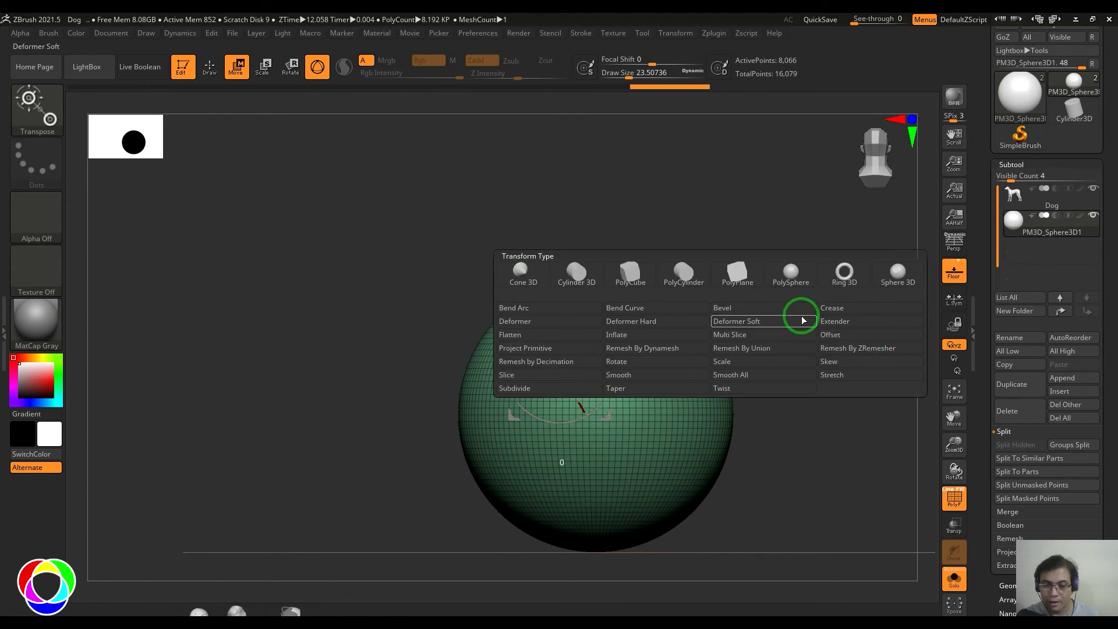
click(721, 335)
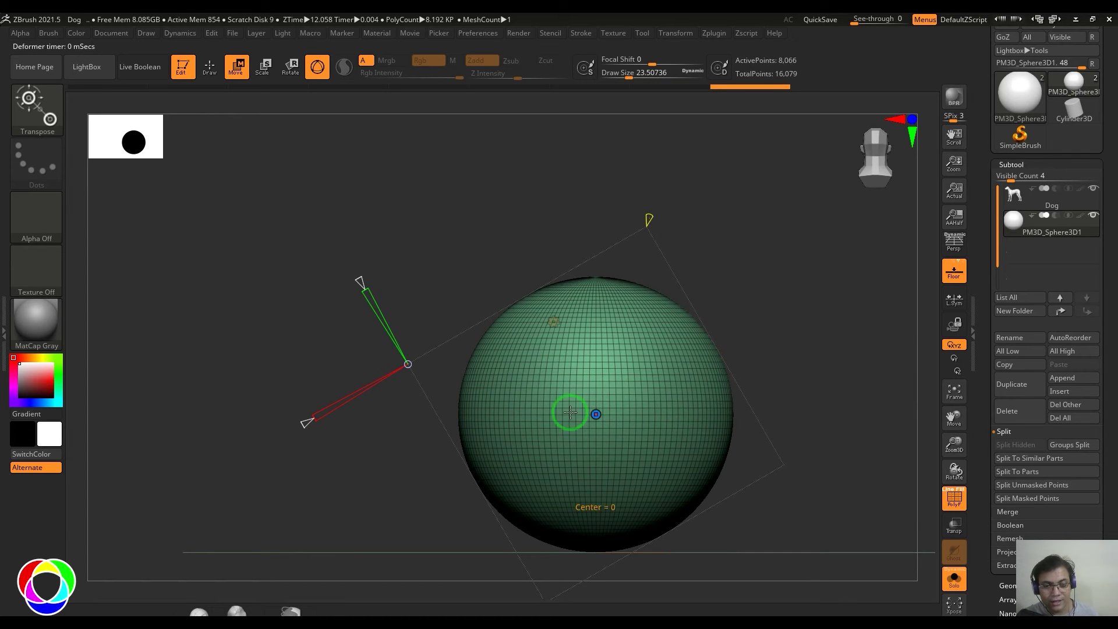
Step: Slice a diagonal band across the sphere along the deformer's X axis, accept it, and hide the polyframe
drag(304, 424, 282, 437)
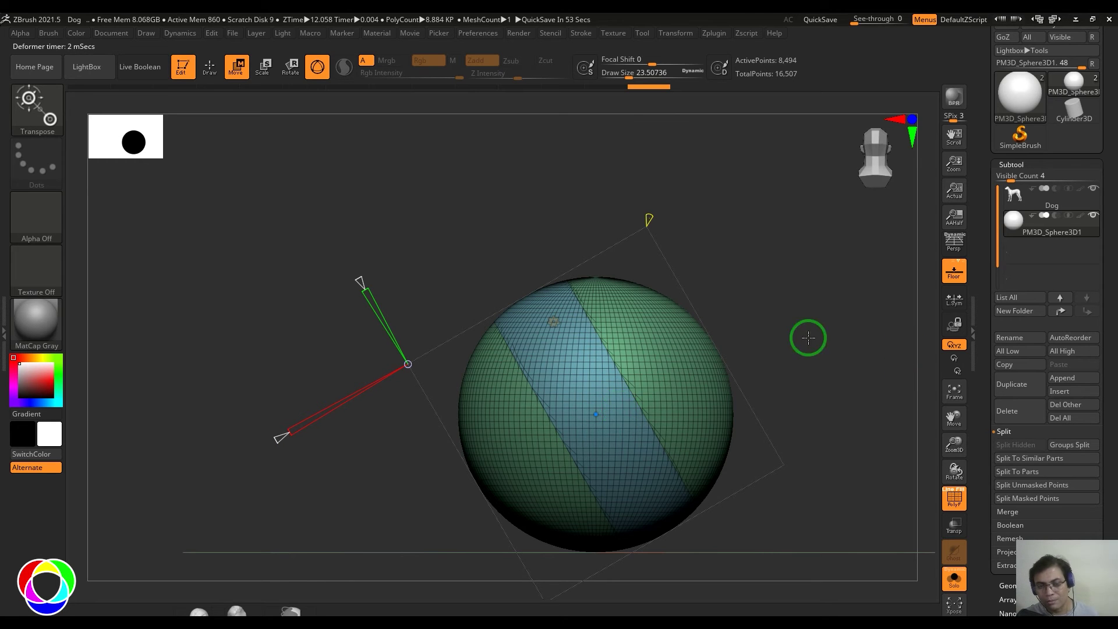
mouse_move(811, 344)
mouse_down()
mouse_move(879, 347)
mouse_move(811, 344)
mouse_up()
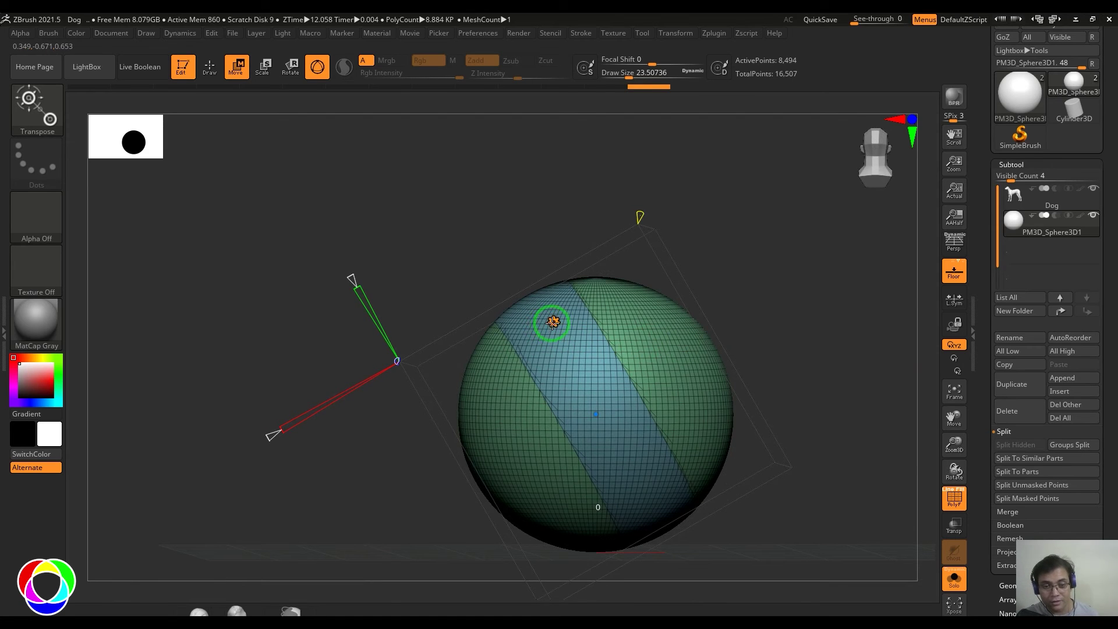
click(552, 323)
click(746, 321)
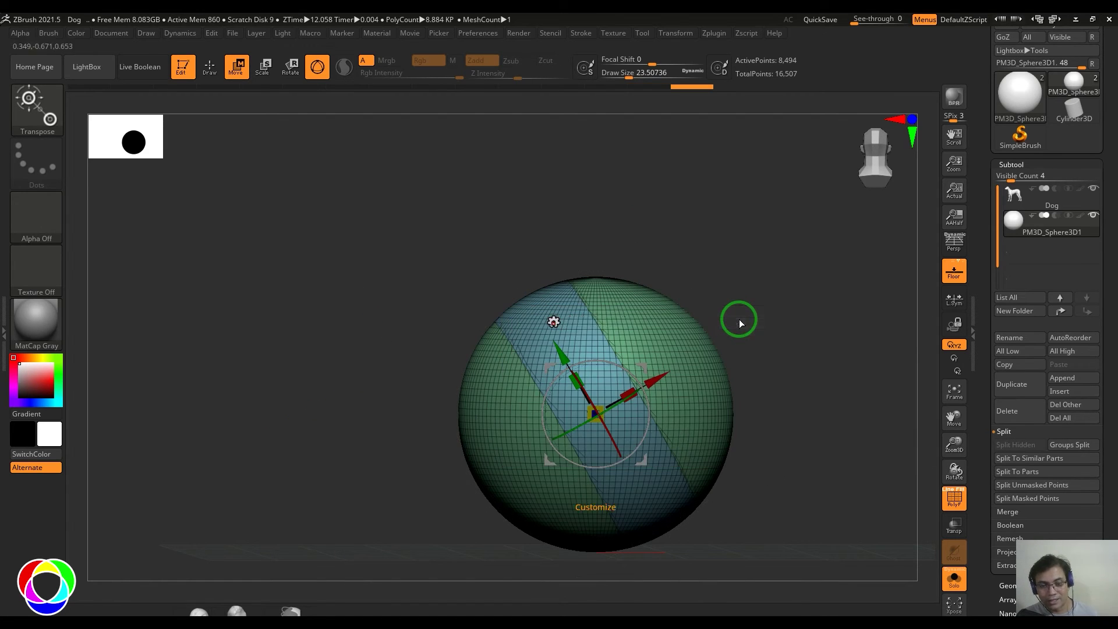
key(shift+f)
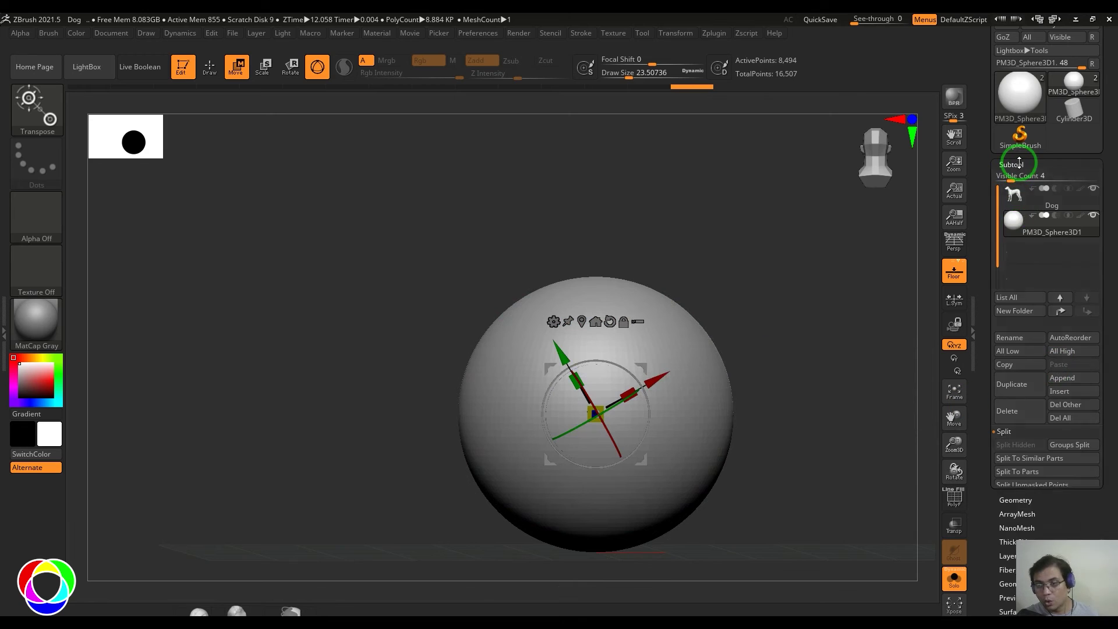
Step: Try creating Panel Loops from the sliced sphere's polygroups using the EdgeLoop geometry options
click(1013, 163)
scroll(1062, 296, down, 1)
click(1016, 159)
click(1013, 292)
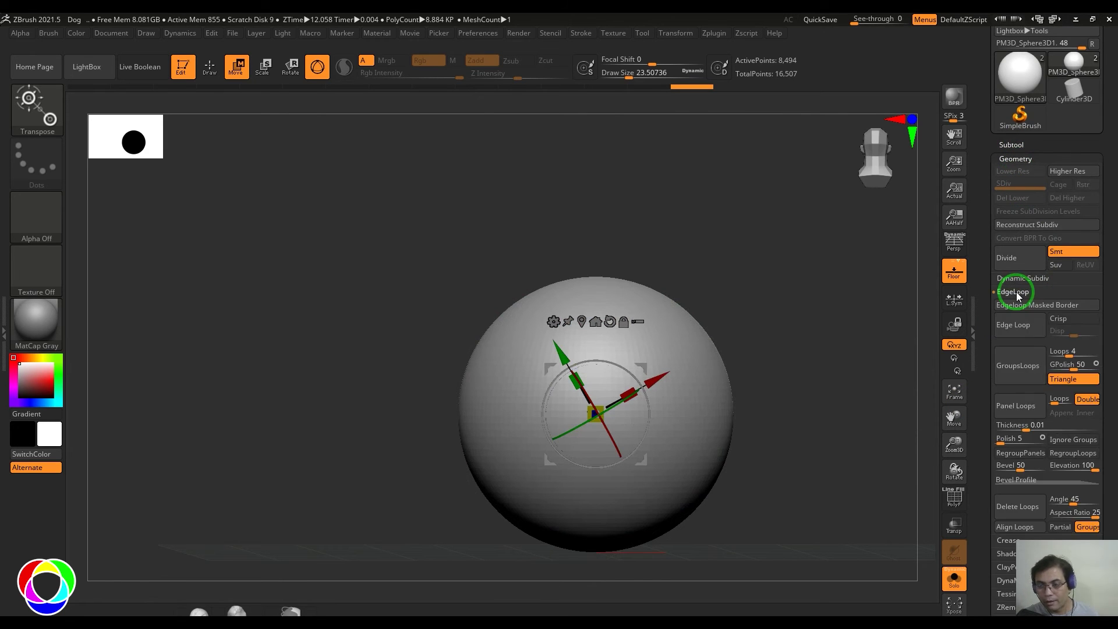
click(1010, 403)
drag(811, 388, 852, 418)
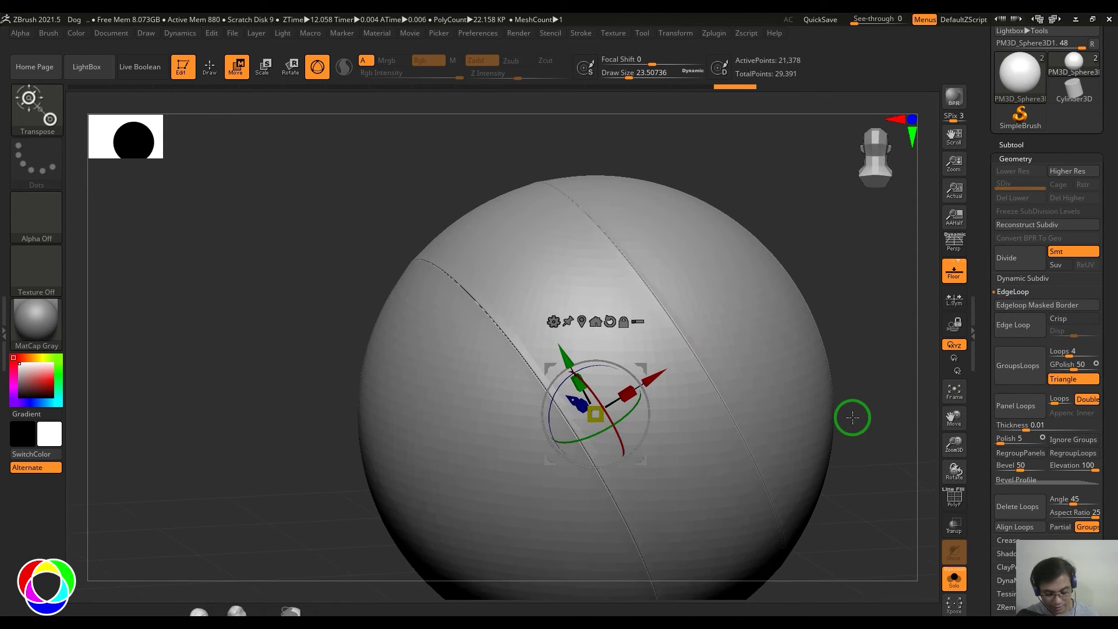
Step: Inspect the panel loops with the polyframe shown, hide it again, and undo the Panel Loops operation
key(shift+f)
key(shift+f)
key(shift+f)
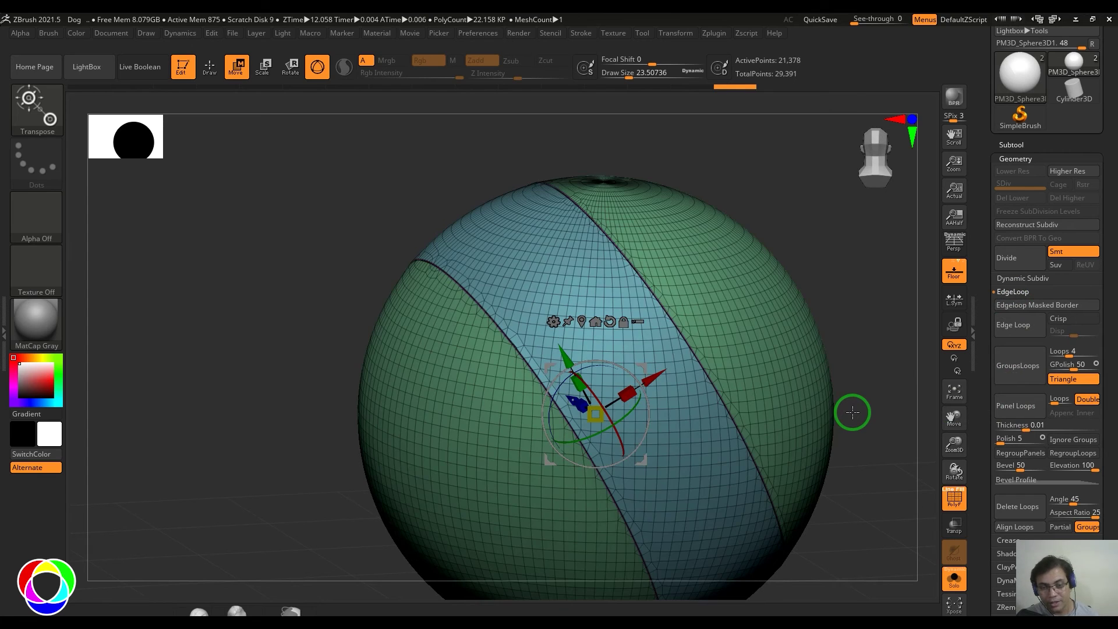
key(shift+f)
mouse_move(851, 409)
alt+mouse_down()
mouse_move(823, 384)
mouse_move(836, 398)
alt+mouse_up()
key(ctrl+z)
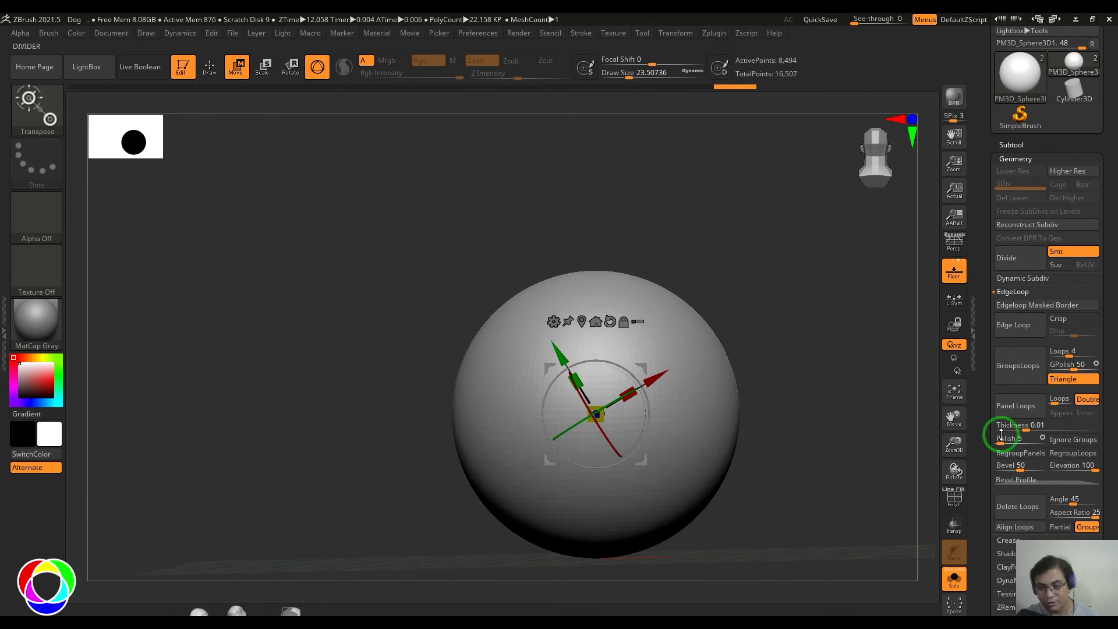
Step: Set the Panel Loops thickness to 0.025, try Panel Loops on the sphere again, and undo the operation
click(1034, 424)
text(0.025)
key(Return)
click(1015, 406)
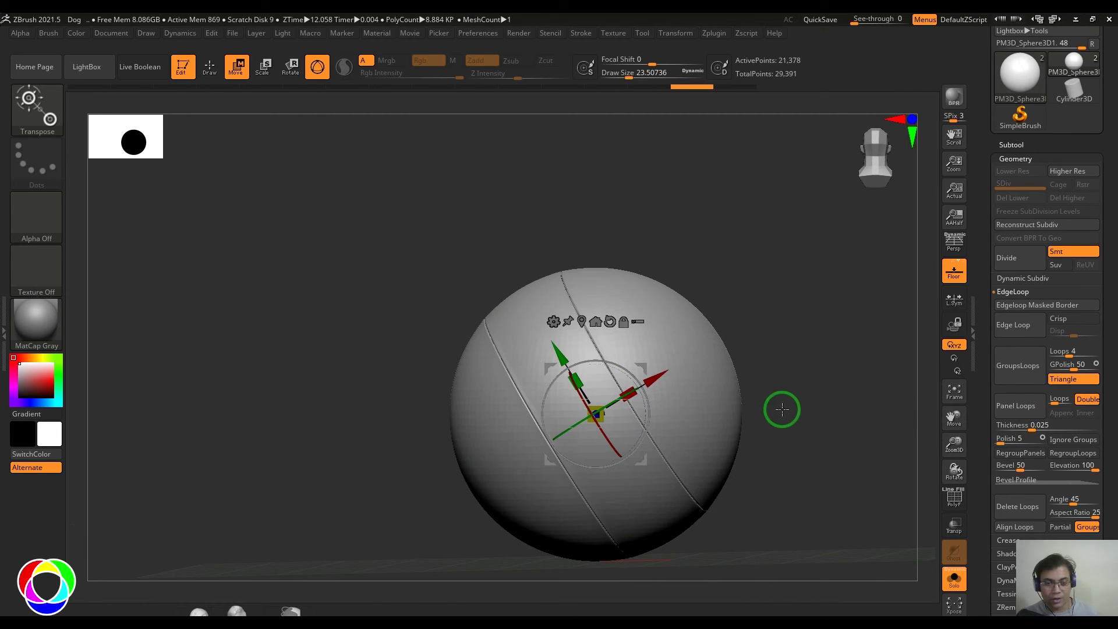
drag(780, 407, 814, 398)
key(ctrl+z)
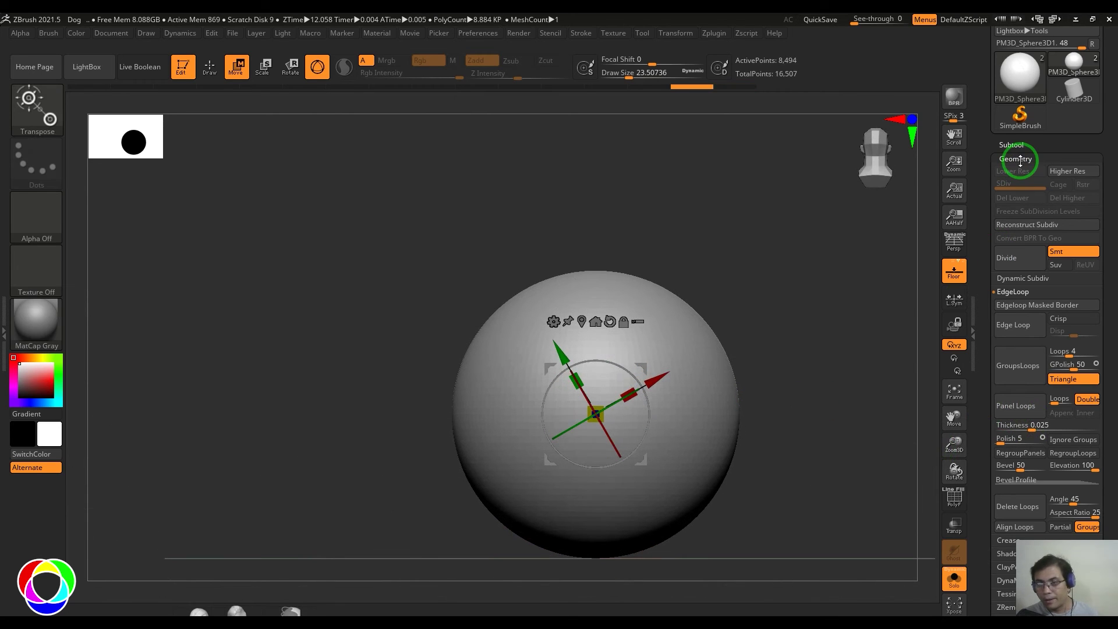
Step: Reset the gizmo to an upright orientation and start the Offset deformer on the sphere
click(1016, 157)
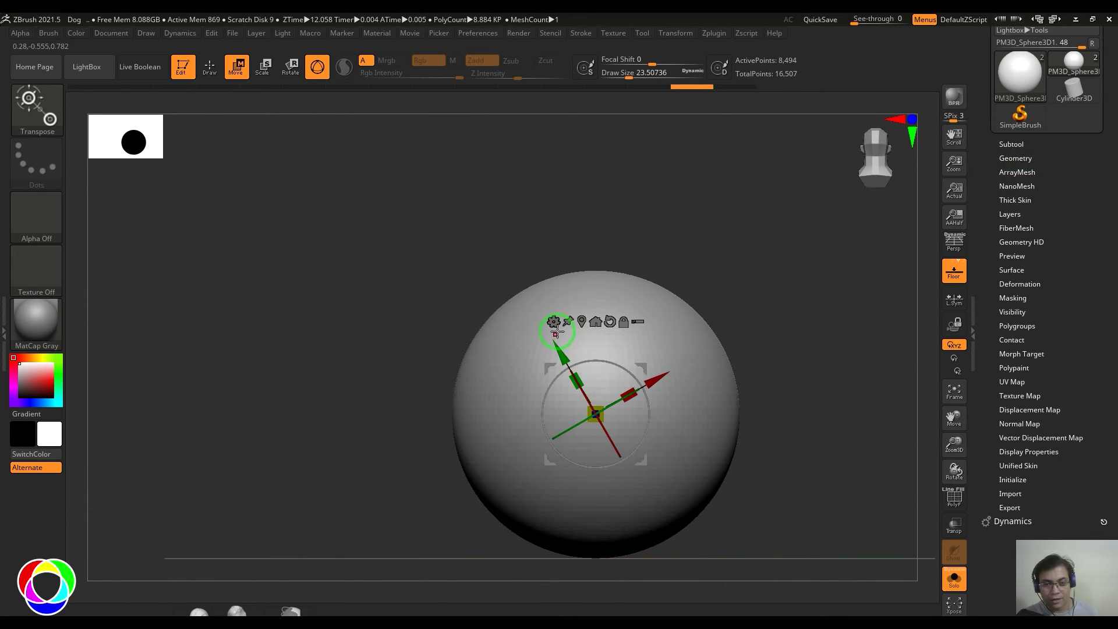
click(595, 322)
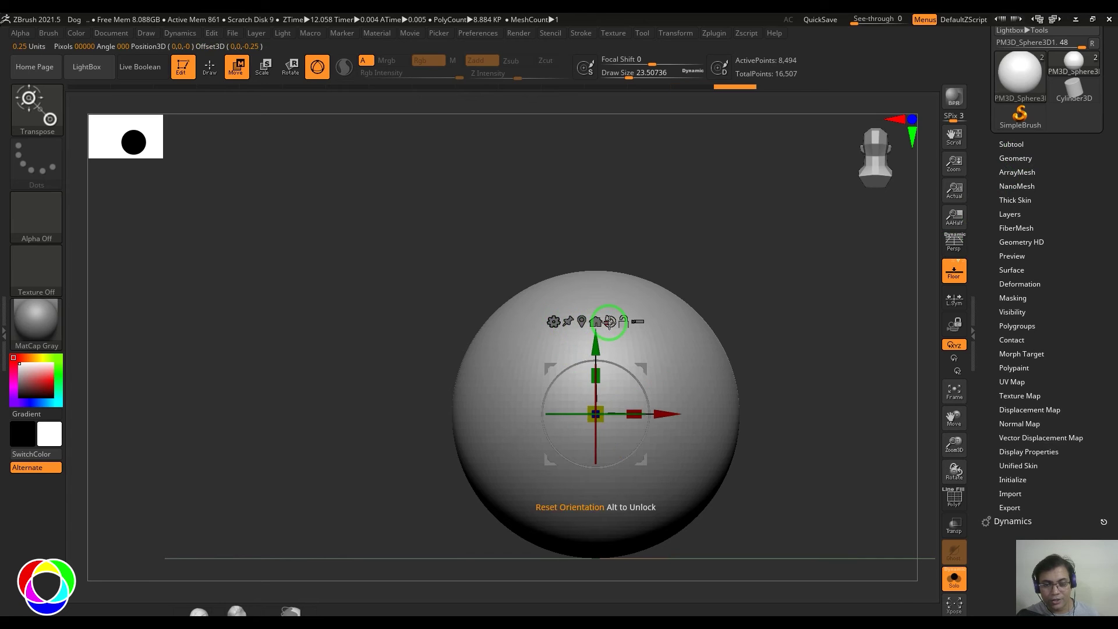
click(553, 322)
click(861, 381)
Step: Try offsetting the sphere sideways with the Offset deformer, undo it, and move the sphere along the X axis
drag(769, 417, 888, 414)
drag(861, 501, 779, 305)
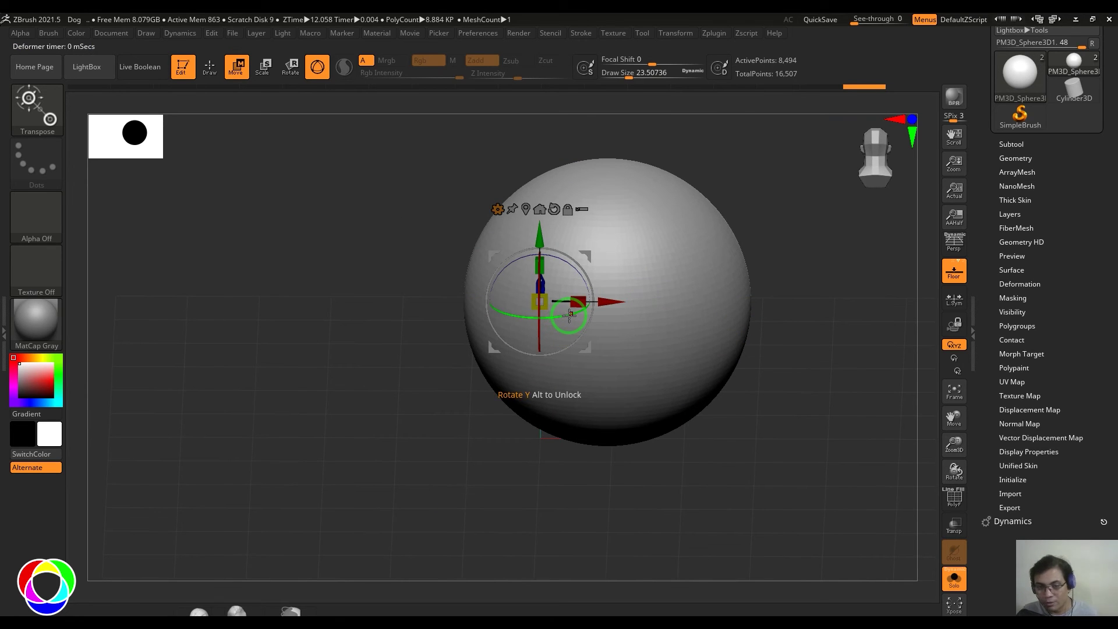
key(ctrl+z)
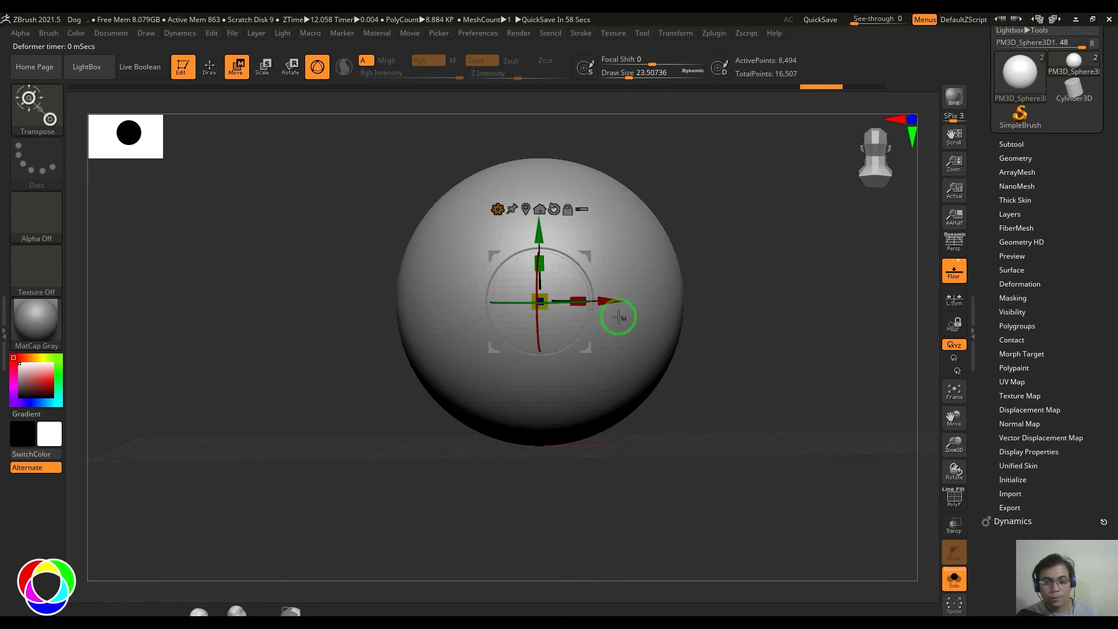
drag(614, 305, 852, 301)
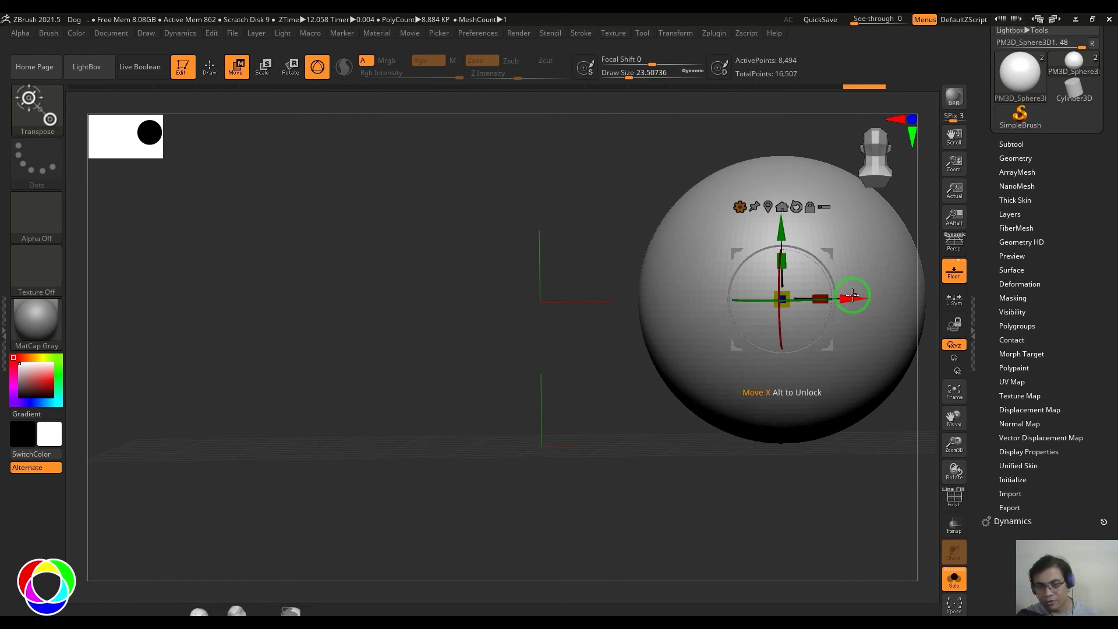
Step: Undo the sphere's X-axis move, then try offsetting the sphere in the side view with the gizmo's Offset deformer and undo it
key(ctrl+z)
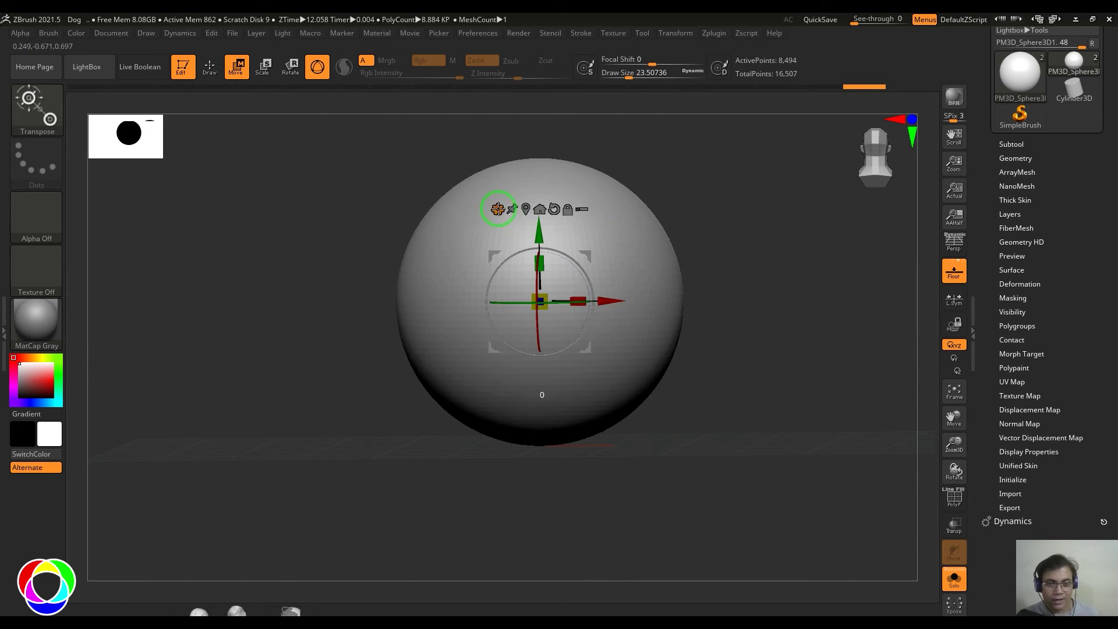
click(495, 208)
click(793, 289)
mouse_move(757, 308)
mouse_down()
mouse_move(843, 320)
mouse_move(778, 300)
mouse_up()
drag(656, 302, 438, 303)
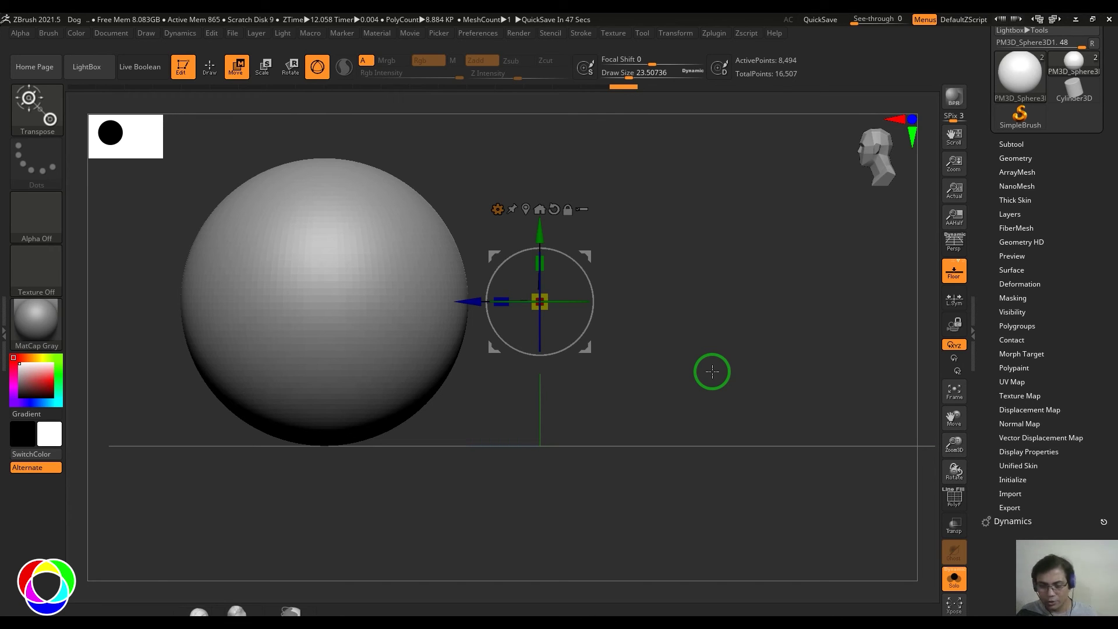
key(ctrl+z)
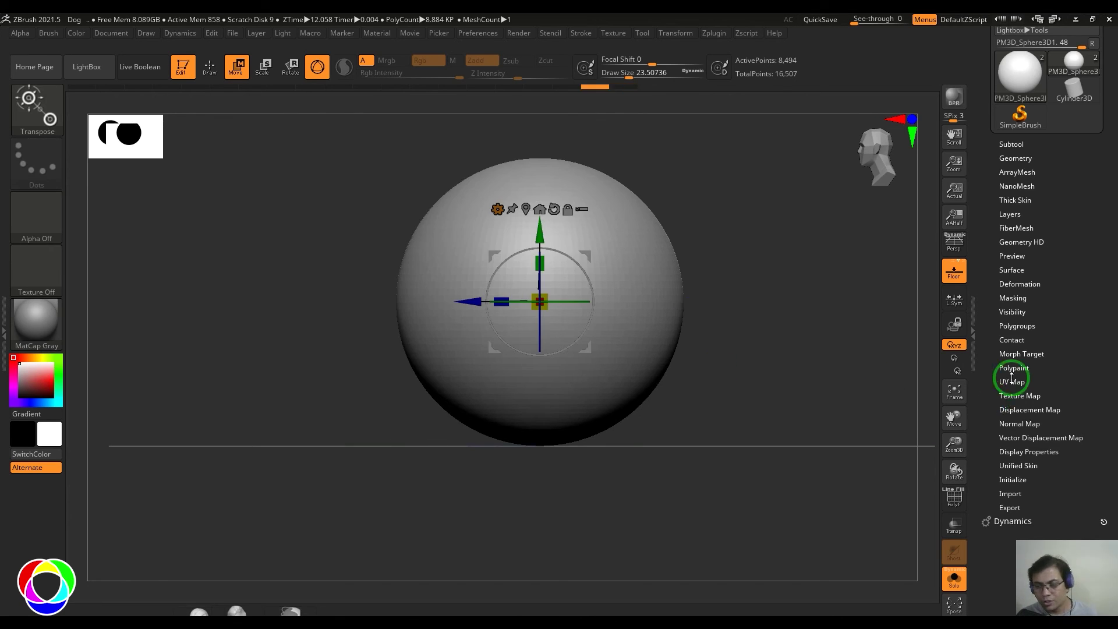
Step: Show the sphere's Deformation settings and switch from the gizmo to the Standard brush
drag(1068, 382, 1108, 300)
click(1027, 247)
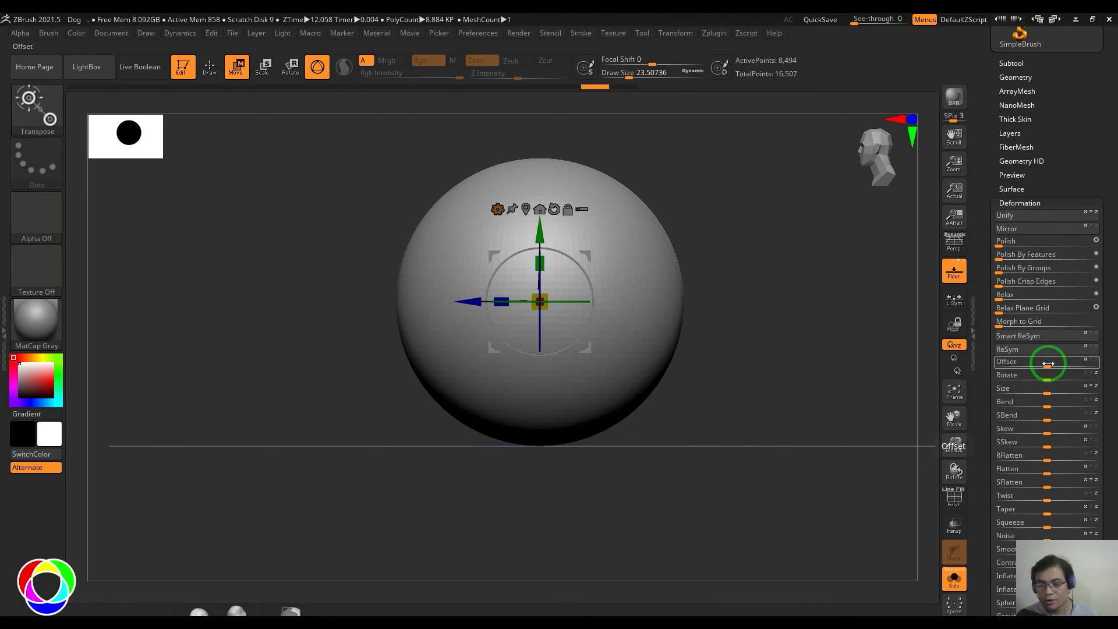
mouse_move(787, 362)
mouse_down()
mouse_move(761, 382)
mouse_move(765, 319)
mouse_move(774, 354)
mouse_move(675, 341)
mouse_up()
key(b)
key(s)
key(t)
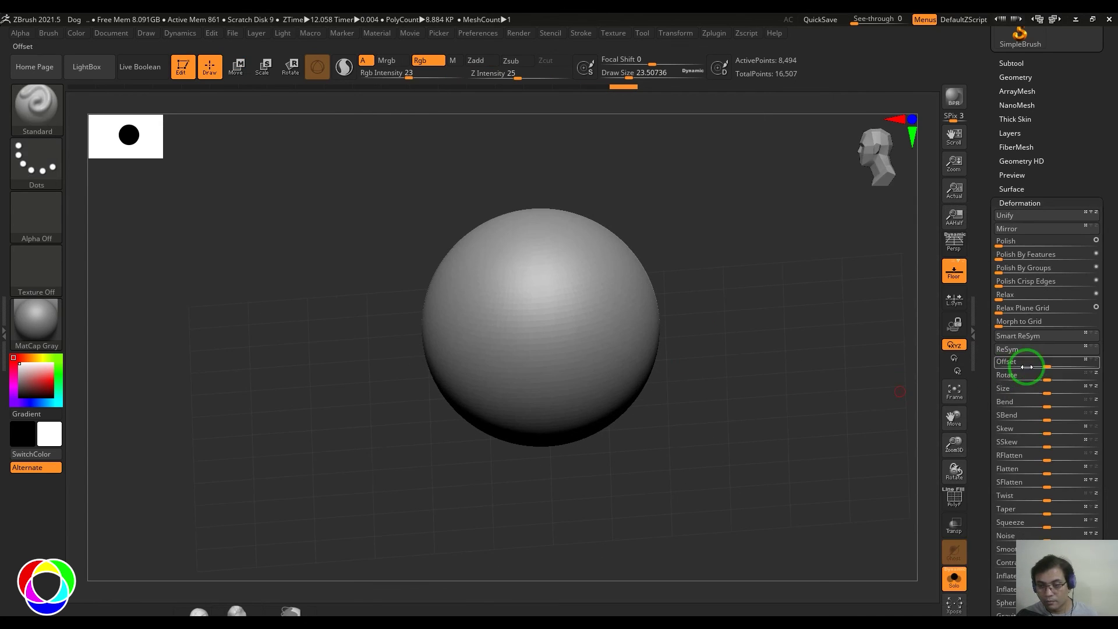
Step: Shift the sphere away from the scene centre with the Deformation Offset setting, checking it in a straight front view
drag(1052, 365, 1098, 370)
drag(823, 408, 854, 332)
mouse_move(759, 306)
shift+mouse_down()
mouse_move(768, 350)
mouse_move(766, 318)
shift+mouse_up()
drag(1047, 366, 1084, 365)
Step: Centre the gizmo on the displaced sphere and tilt the gizmo alone by about 36 degrees
key(w)
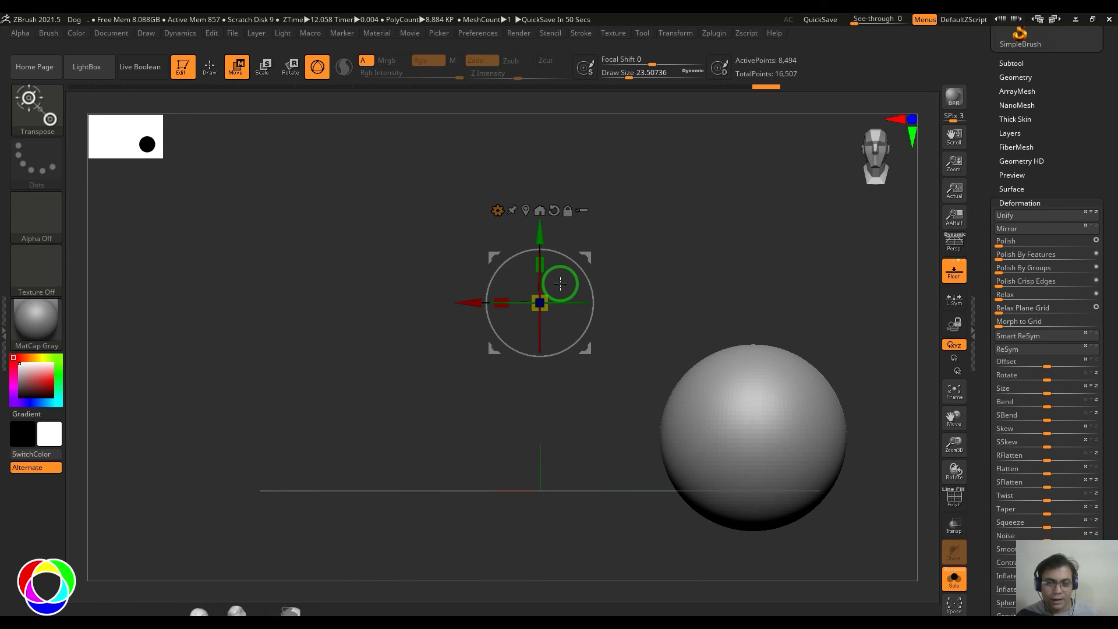
click(540, 210)
alt+drag(756, 274, 600, 217)
drag(635, 341, 604, 313)
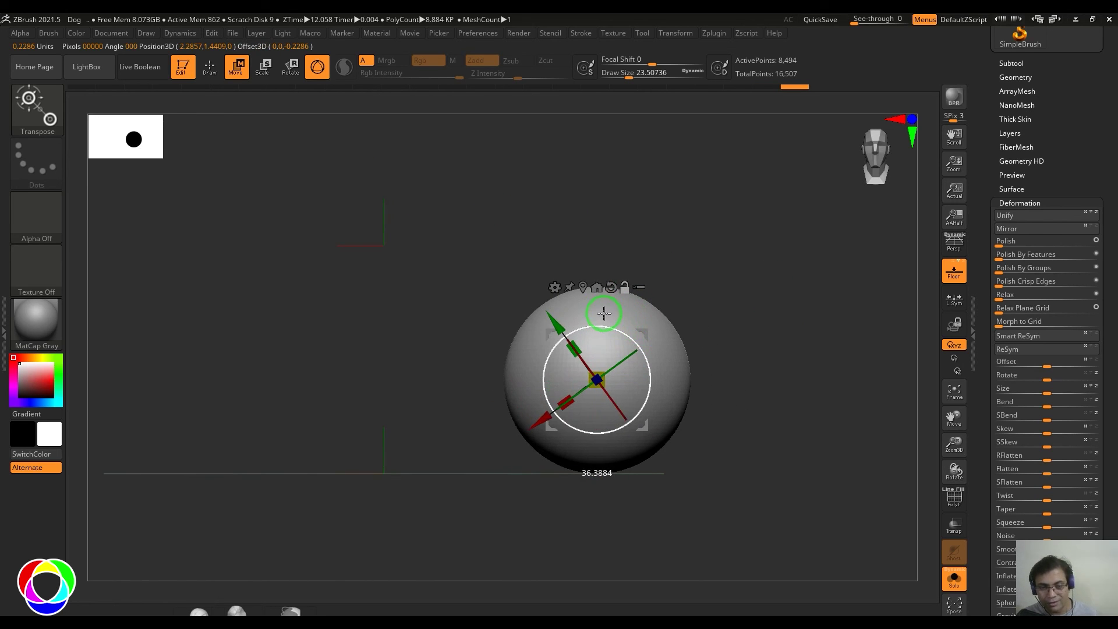
Step: Apply the gizmo's Offset deformer to the sphere and offset it diagonally along the tilted axis by about -2
click(555, 288)
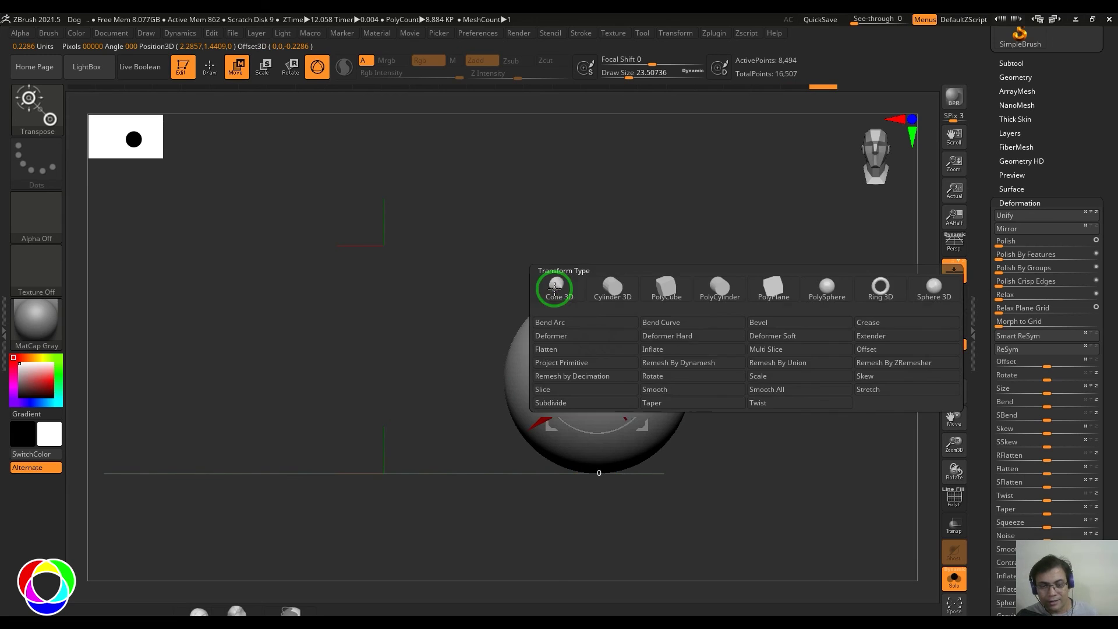
click(862, 350)
drag(571, 305, 407, 129)
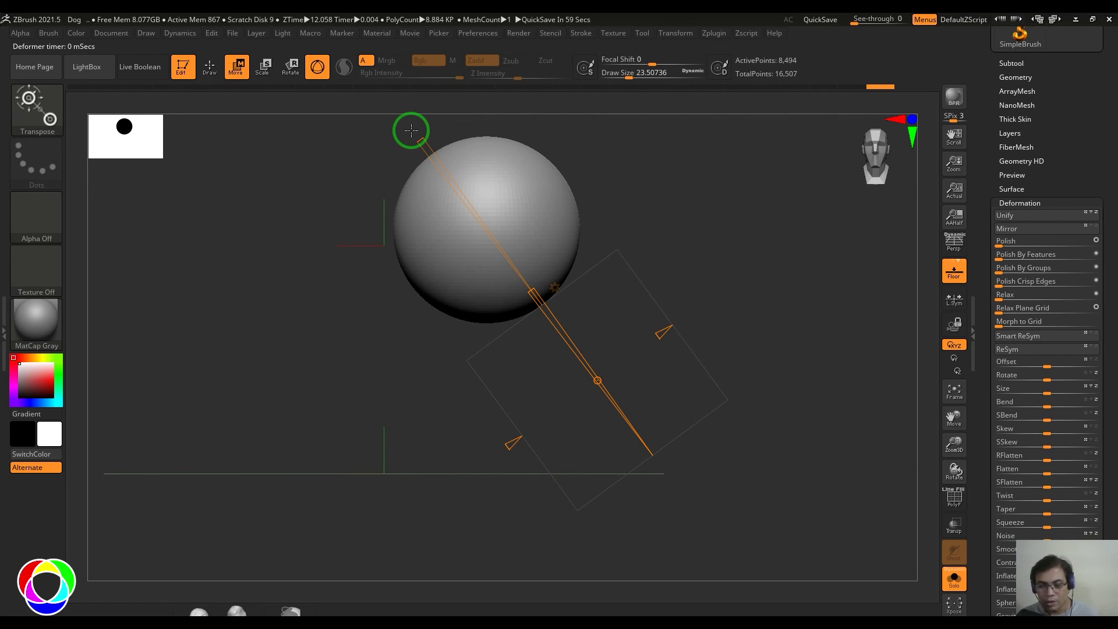
drag(414, 132, 422, 135)
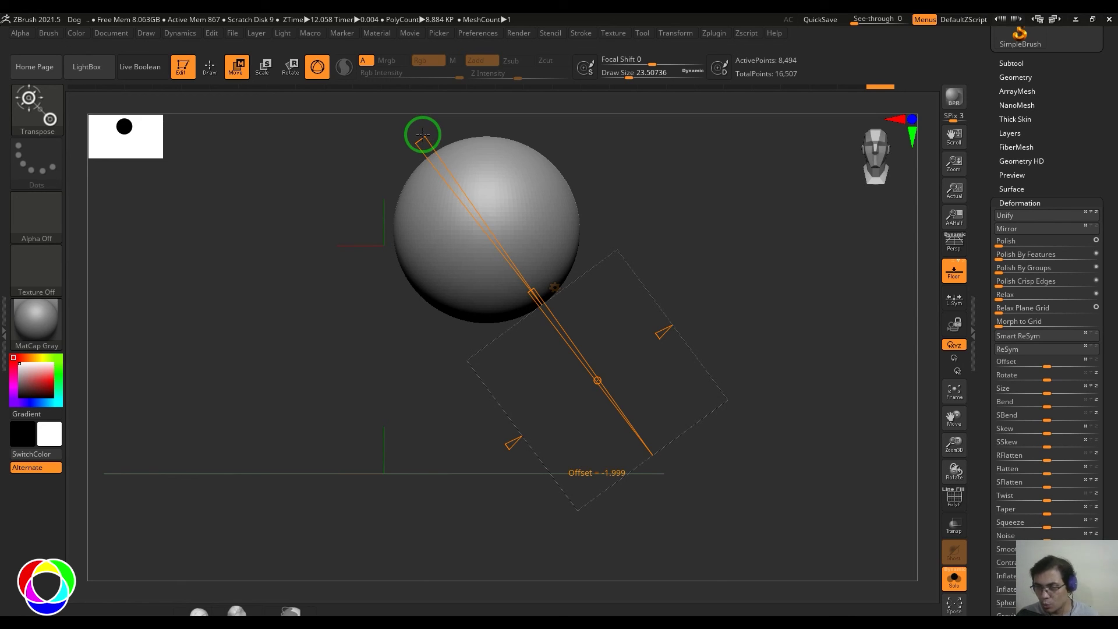